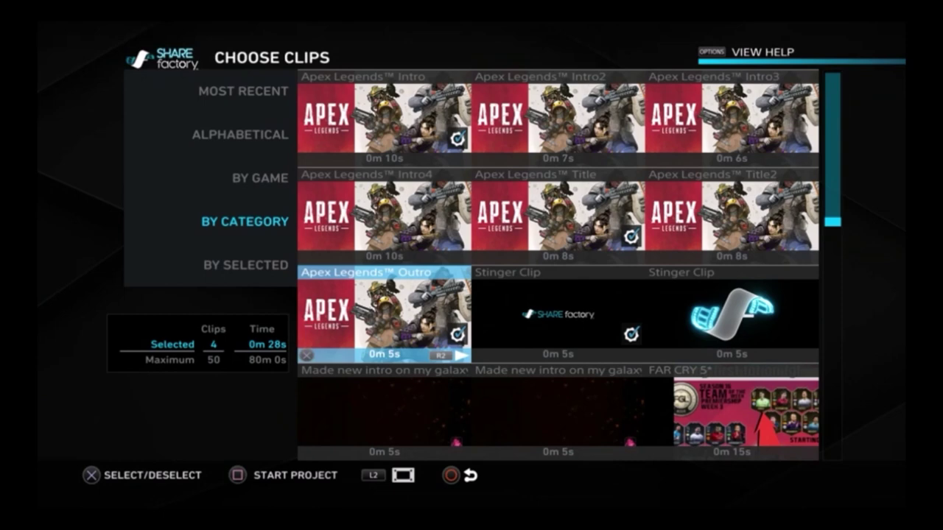
# - Deselect the first Stinger Clip, keep three clips (0m 23s), and start the 'Apex Legends™' project
pyautogui.press('Right')
pyautogui.press('Return')
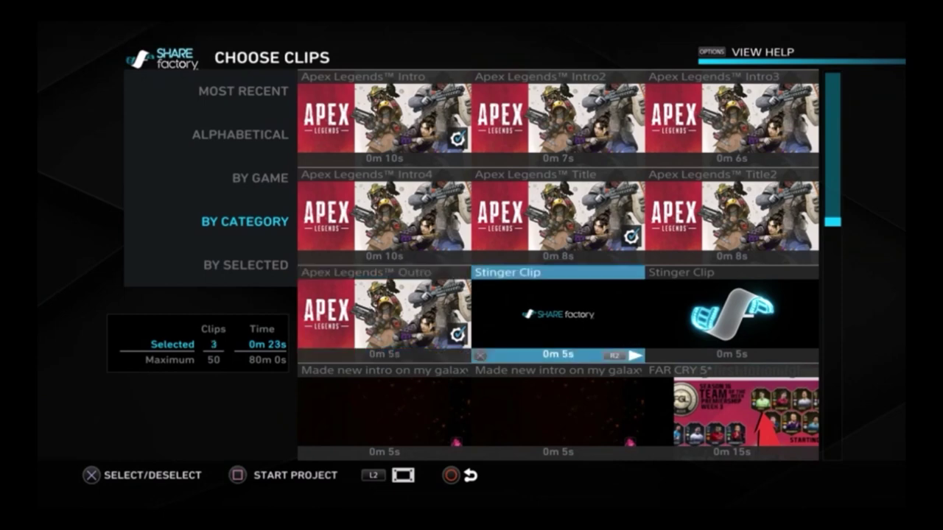
pyautogui.press('Down')
pyautogui.press('Down')
pyautogui.press('Up')
pyautogui.press('Up')
pyautogui.press('Left')
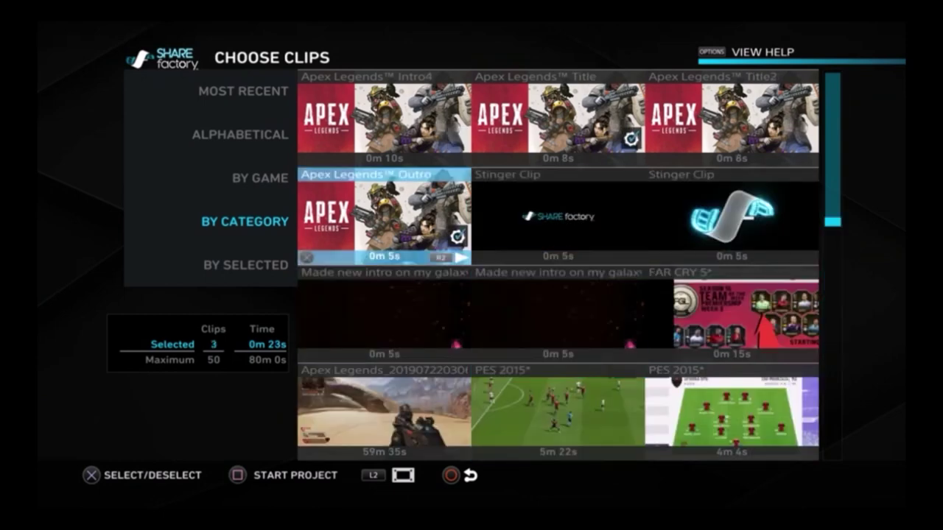
pyautogui.press('s')
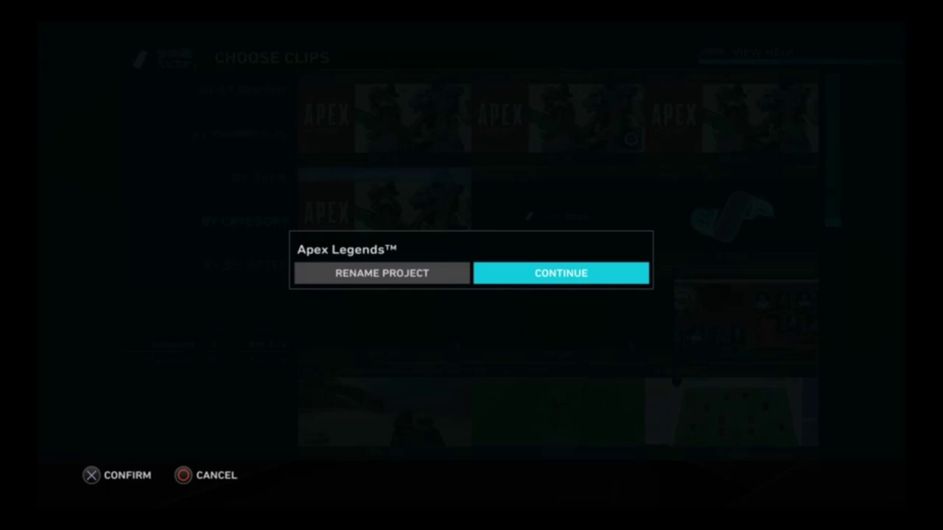
# - Rename the project to 'Apex Legends cheats' and continue into the editor
pyautogui.press('Left')
pyautogui.press('Return')
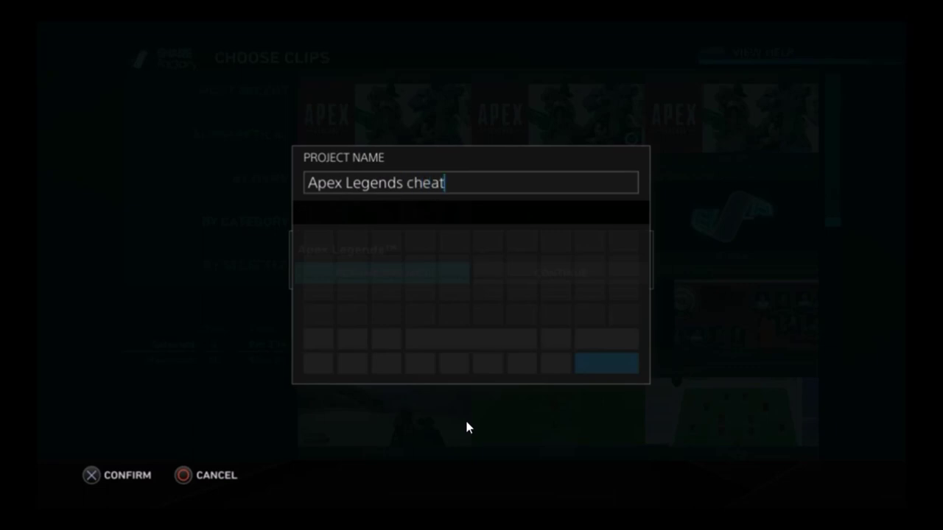
pyautogui.press('Return')
pyautogui.press('Right')
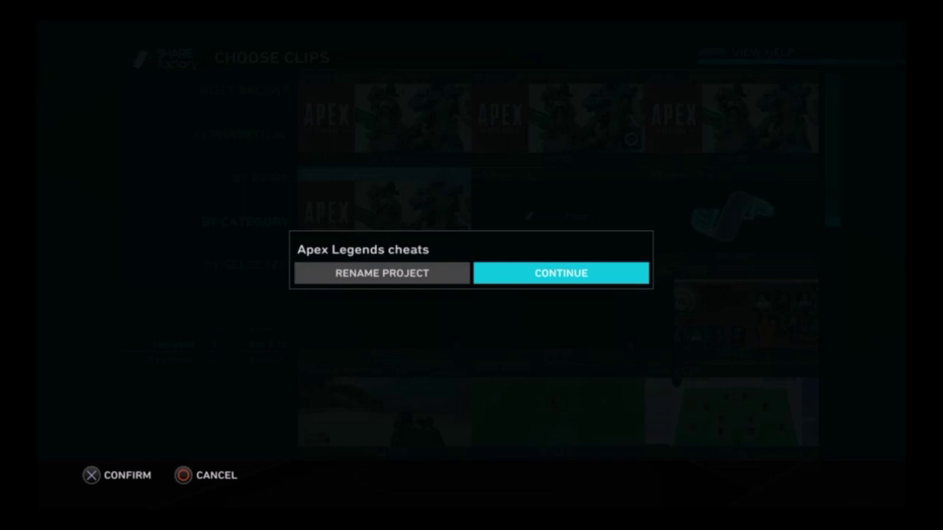
pyautogui.press('Return')
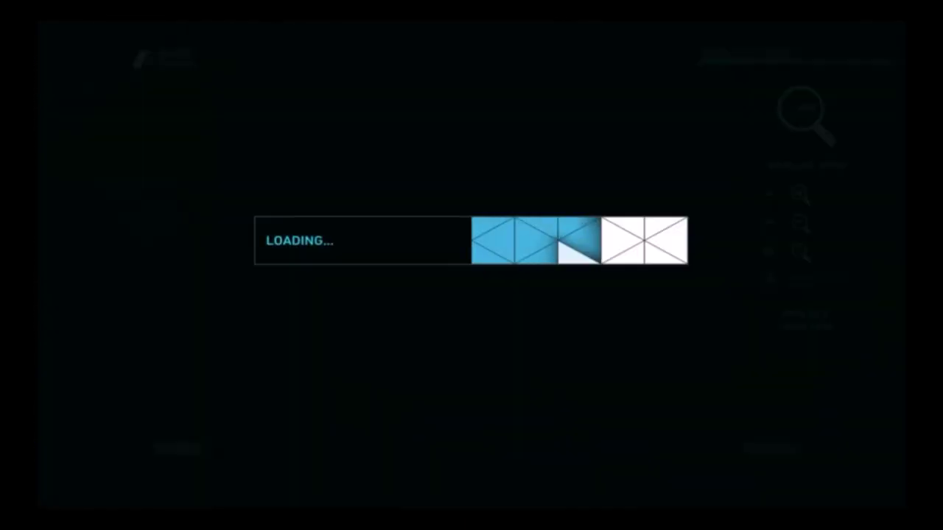
# - Delete the opening gameplay clip from the project
pyautogui.press('space')
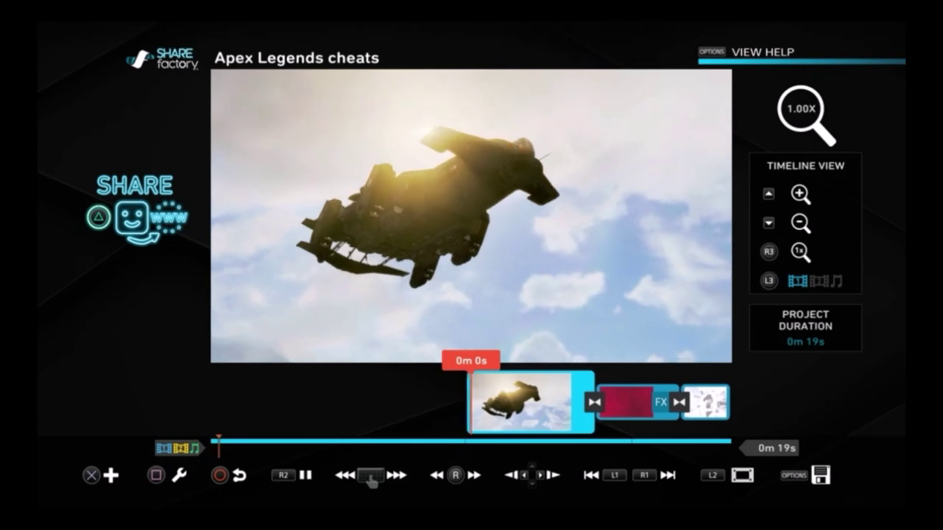
pyautogui.press('Return')
pyautogui.press('Up')
pyautogui.press('Left')
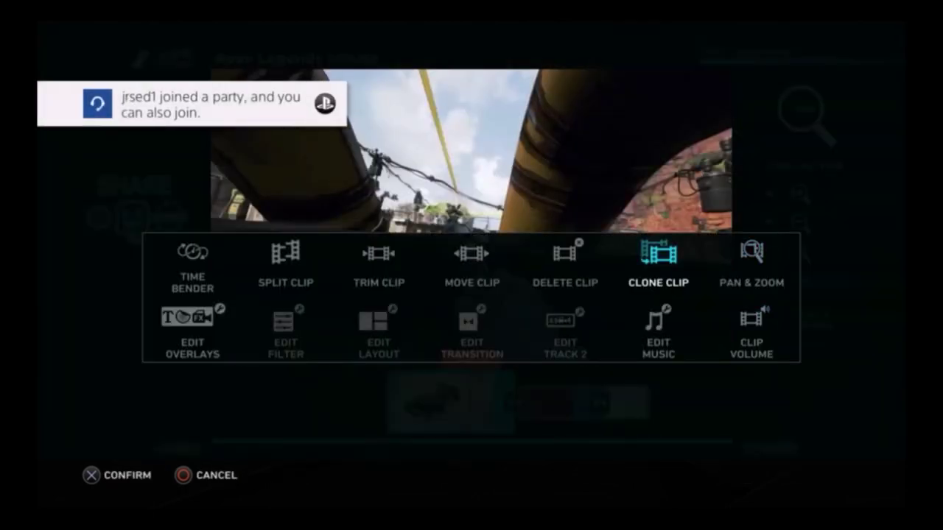
pyautogui.press('Left')
pyautogui.press('Return')
pyautogui.press('Left')
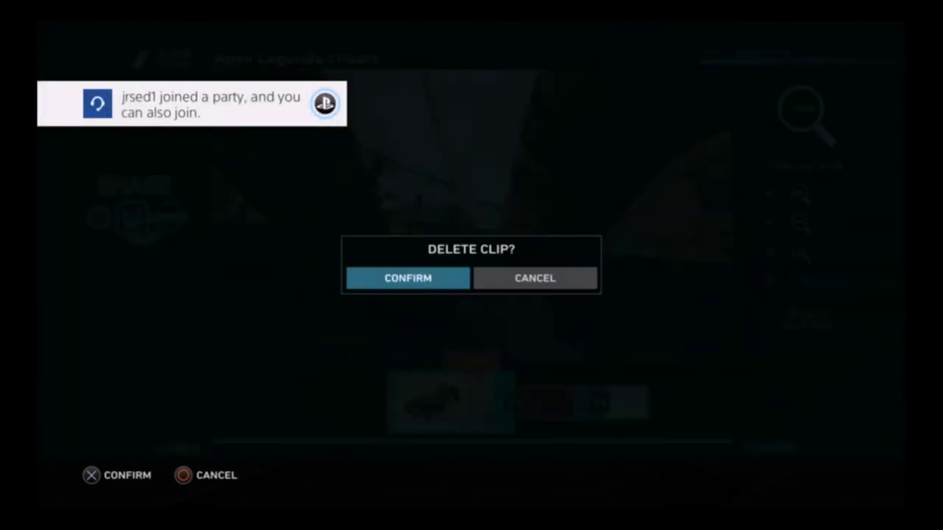
pyautogui.press('Return')
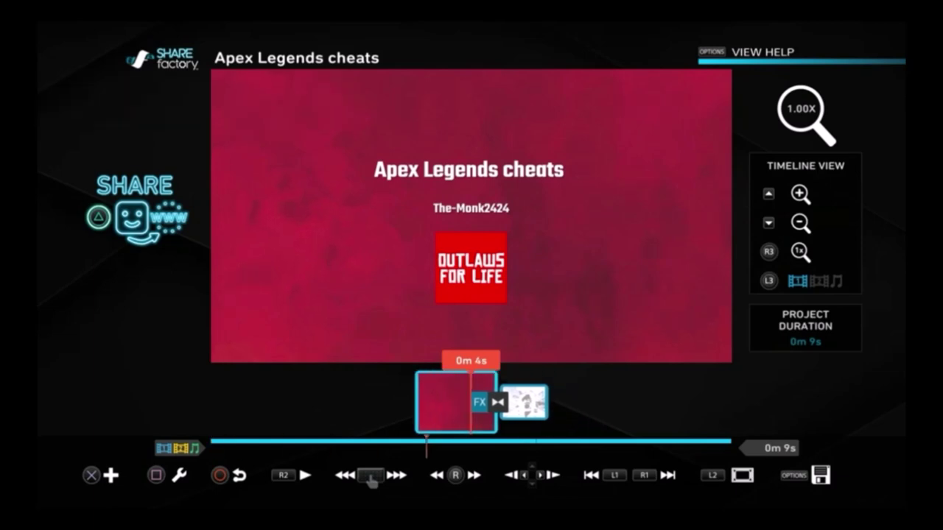
# - Delete the APEX logo clip, leaving only the 0m 6s title card
pyautogui.press('Return')
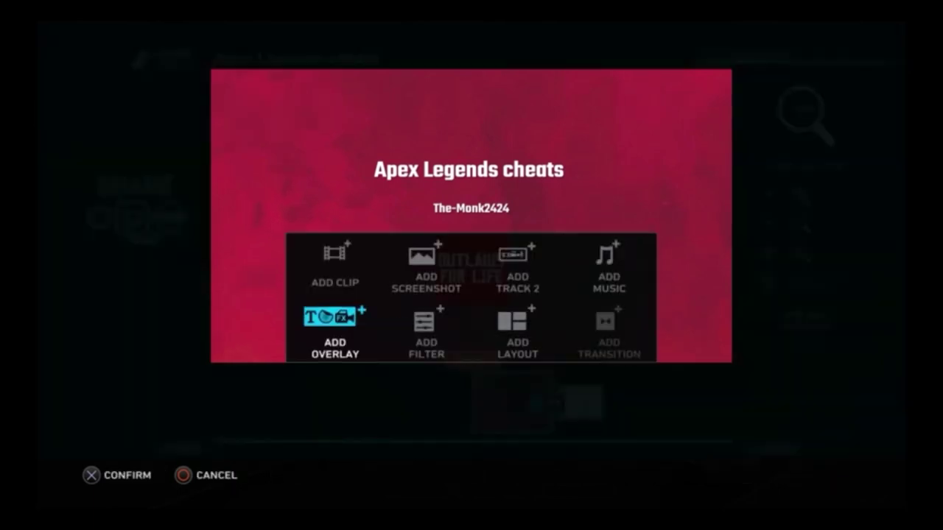
pyautogui.press('Escape')
pyautogui.press('Right')
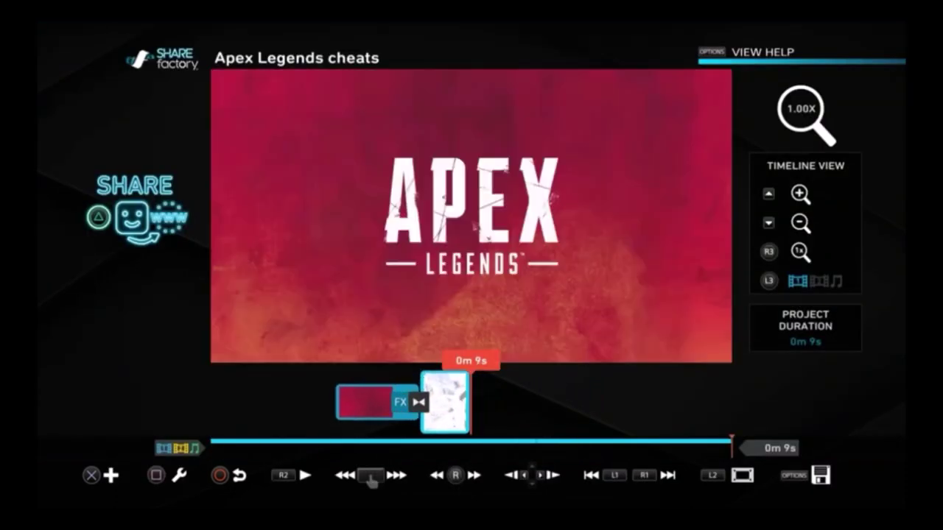
pyautogui.press('Return')
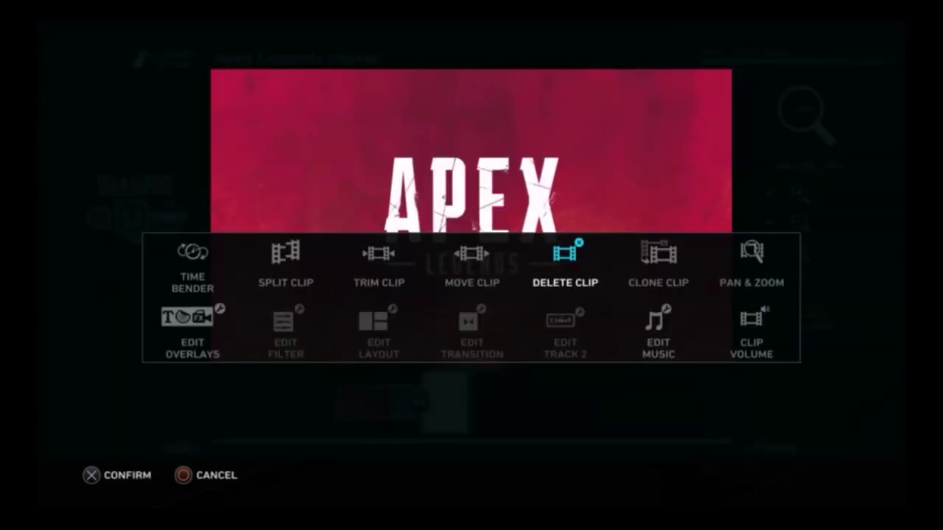
pyautogui.press('Return')
pyautogui.press('Left')
pyautogui.press('Return')
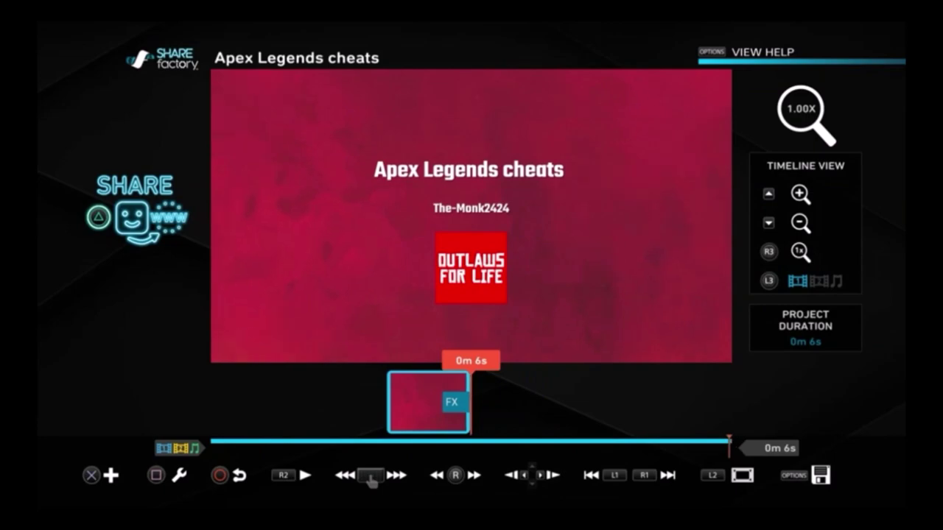
# - Bring up the clip chooser through Add Clip
pyautogui.press('Return')
pyautogui.press('Up')
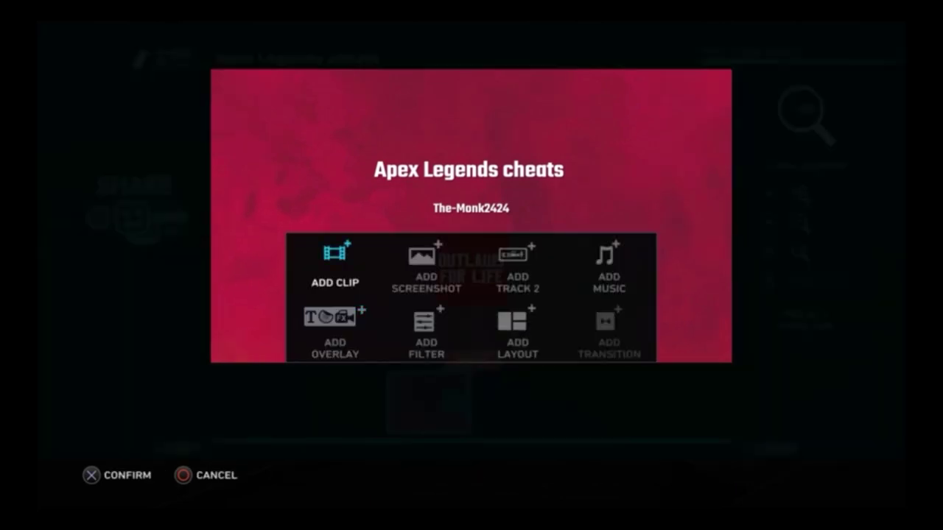
pyautogui.press('Return')
pyautogui.press('Down')
pyautogui.press('Down')
pyautogui.press('Down')
# - Add the 59m 35s Apex Legends gameplay recording after the title card
pyautogui.press('Right')
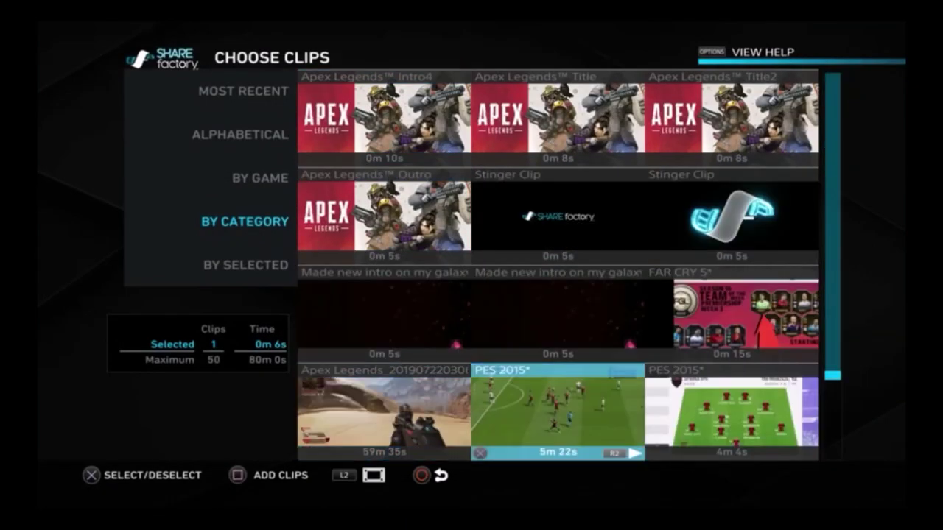
pyautogui.press('Down')
pyautogui.press('Left')
pyautogui.press('Up')
pyautogui.press('Return')
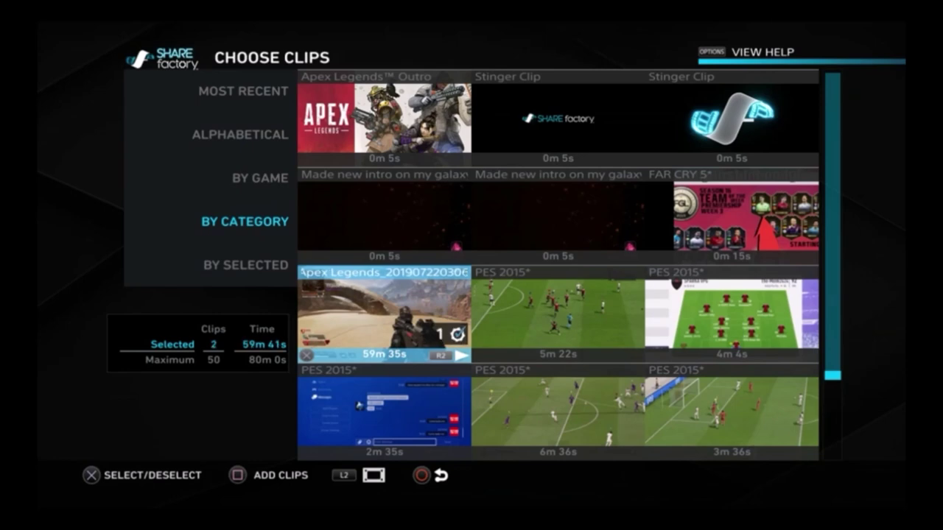
pyautogui.press('Return')
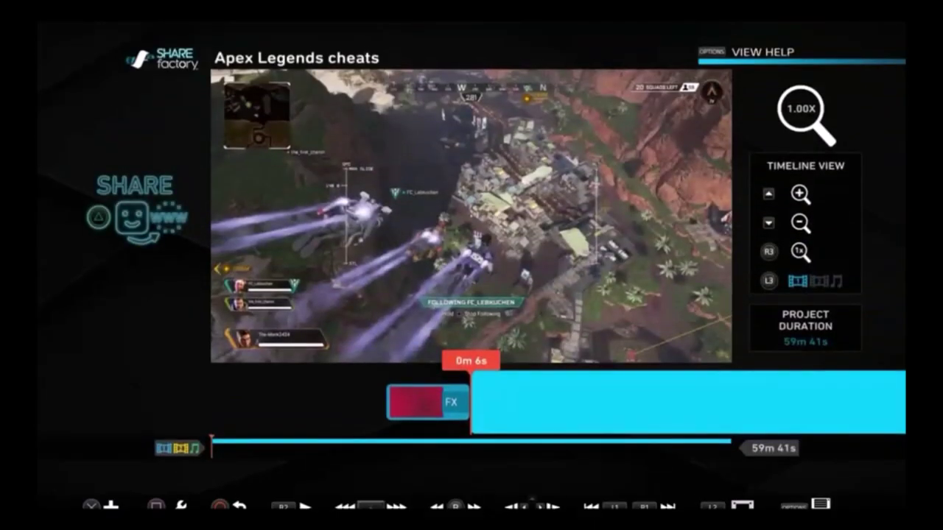
# - Set the gameplay clip's Clip Volume to 0%
pyautogui.press('Right')
pyautogui.press('Return')
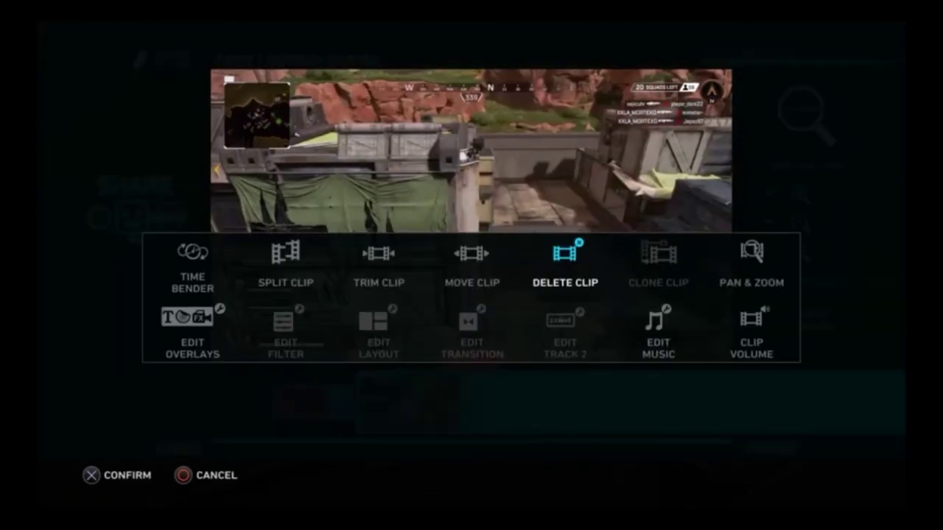
pyautogui.press('Right')
pyautogui.press('Right')
pyautogui.press('Down')
pyautogui.press('Left')
pyautogui.press('Return')
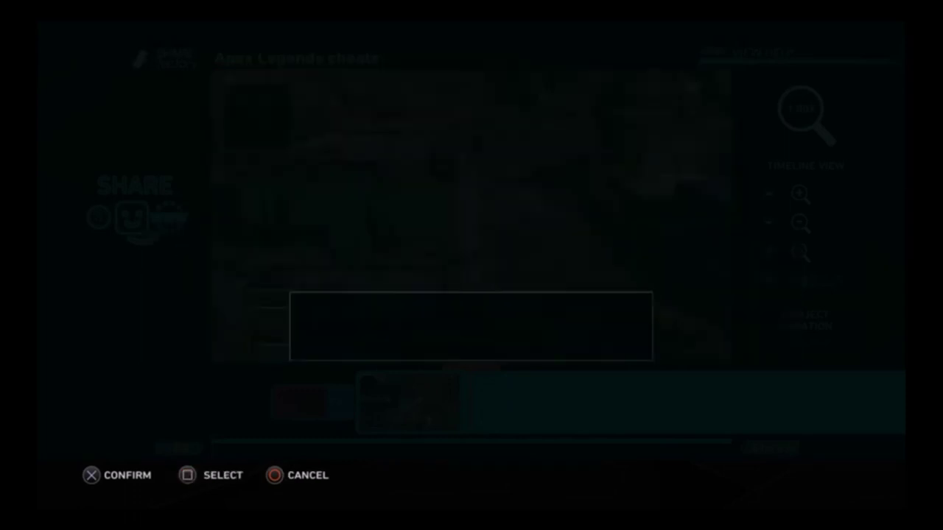
pyautogui.press('Left')
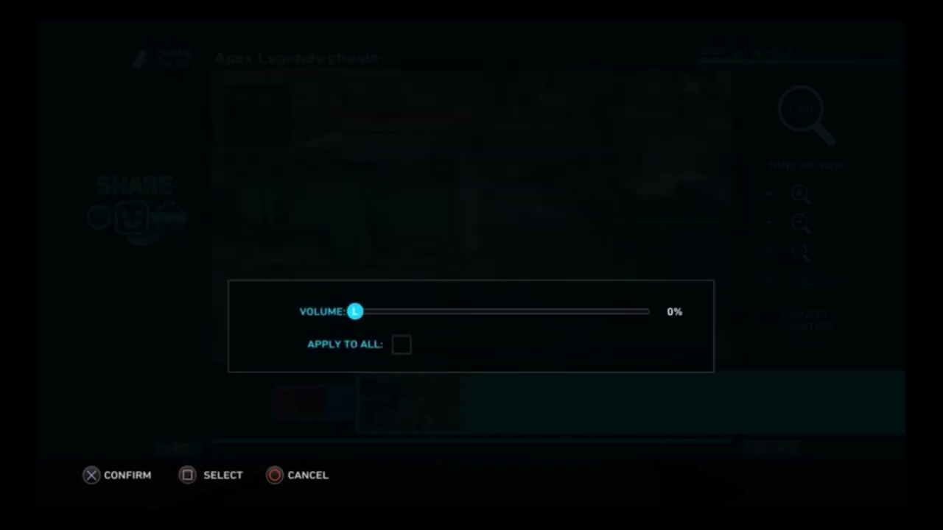
pyautogui.press('Return')
pyautogui.press('Escape')
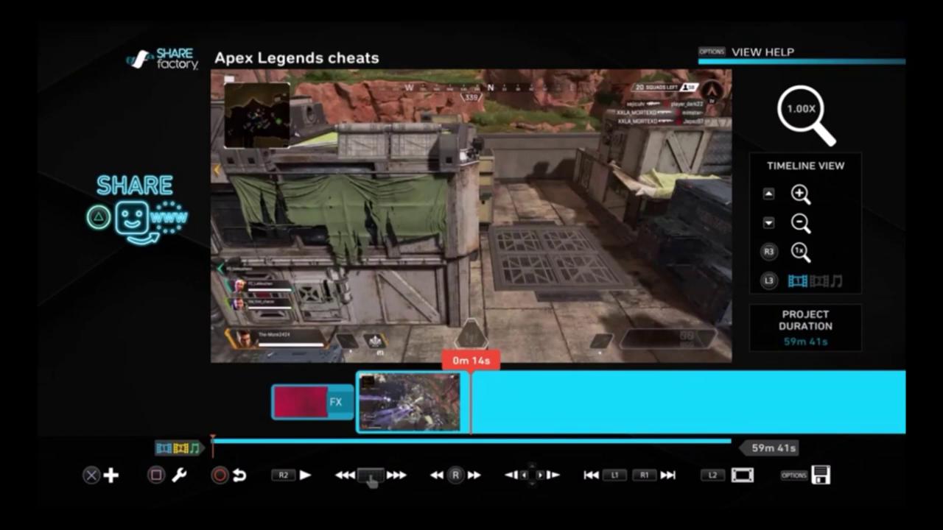
pyautogui.press('Return')
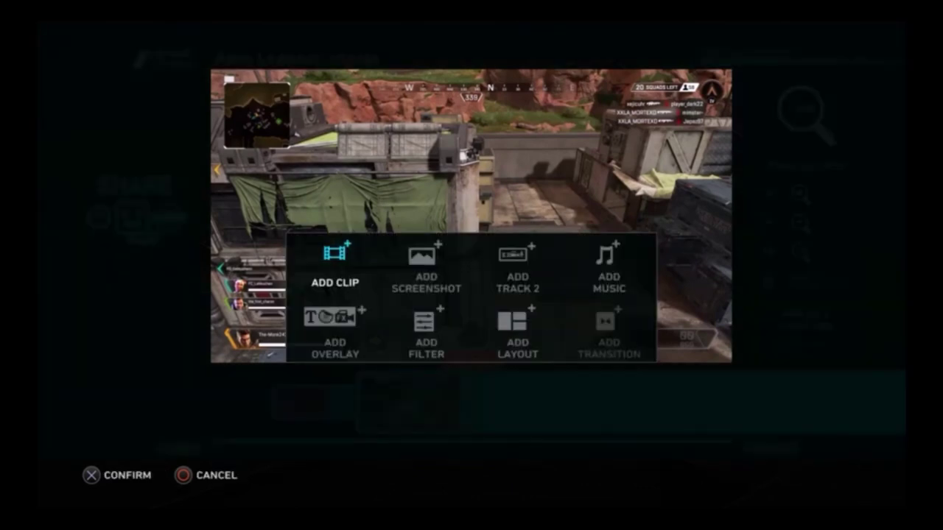
pyautogui.press('Escape')
# - Bring up the music picker and browse the available tracks
pyautogui.press('Return')
pyautogui.press('Right')
pyautogui.press('Right')
pyautogui.press('Right')
pyautogui.press('Return')
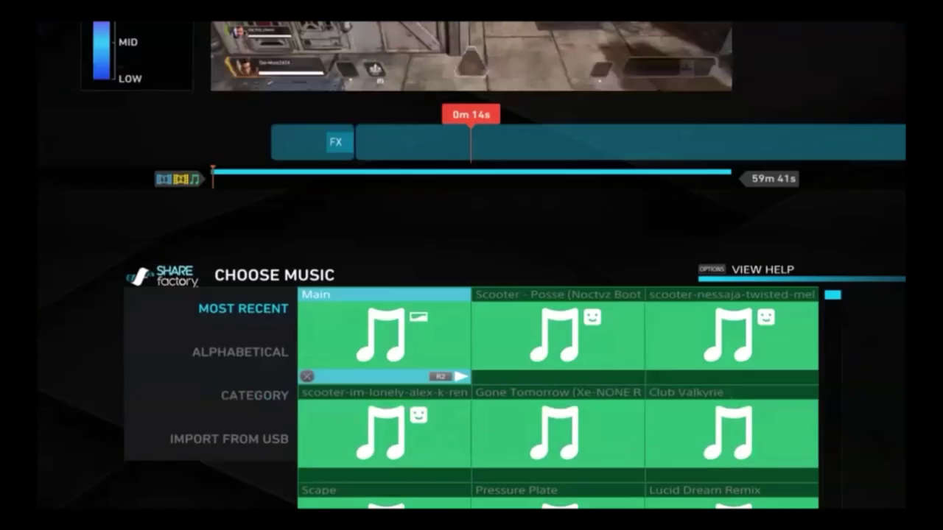
pyautogui.press('Right')
pyautogui.press('Right')
pyautogui.press('Down')
pyautogui.press('Down')
pyautogui.press('Left')
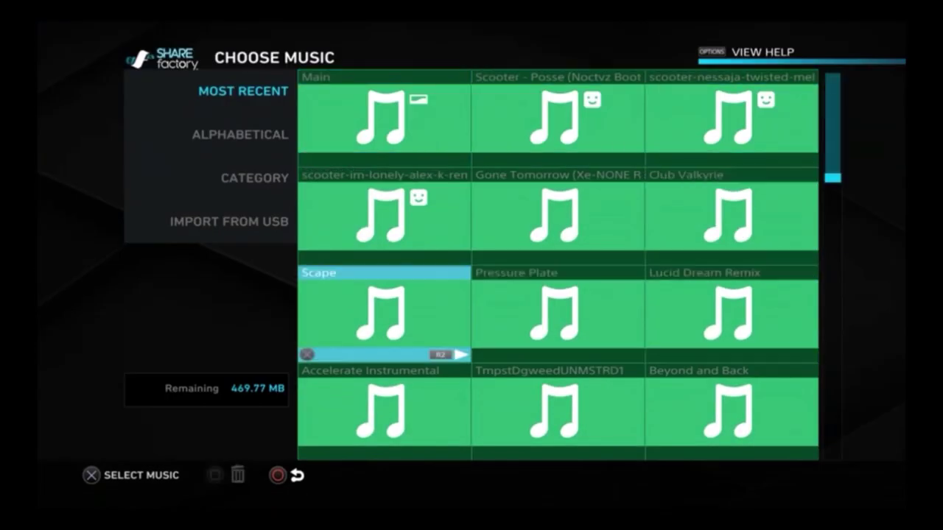
pyautogui.press('Left')
pyautogui.press('Down')
pyautogui.press('Down')
pyautogui.press('Down')
pyautogui.press('Down')
pyautogui.press('Down')
pyautogui.press('Right')
pyautogui.press('Right')
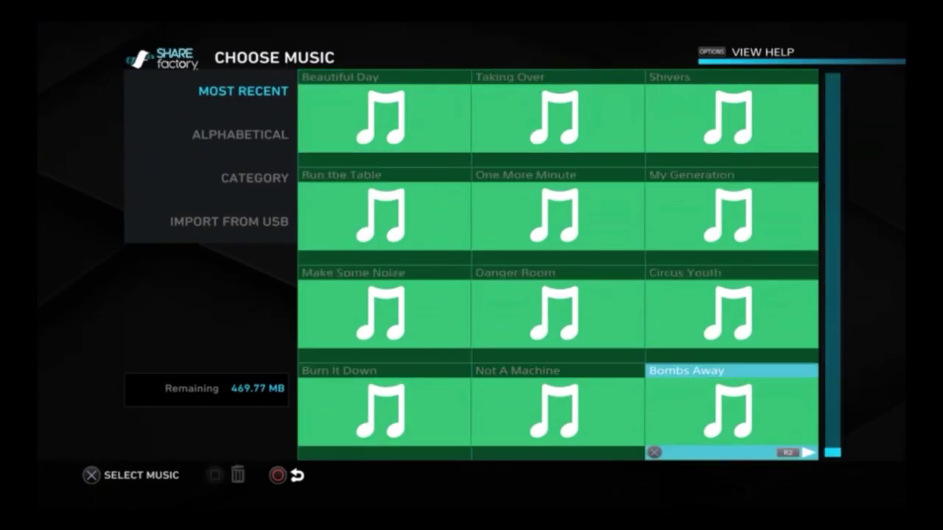
pyautogui.press('Up')
pyautogui.press('Up')
# - Add the Main track from Most Recent as background music
pyautogui.press('Left')
pyautogui.press('Left')
pyautogui.press('Left')
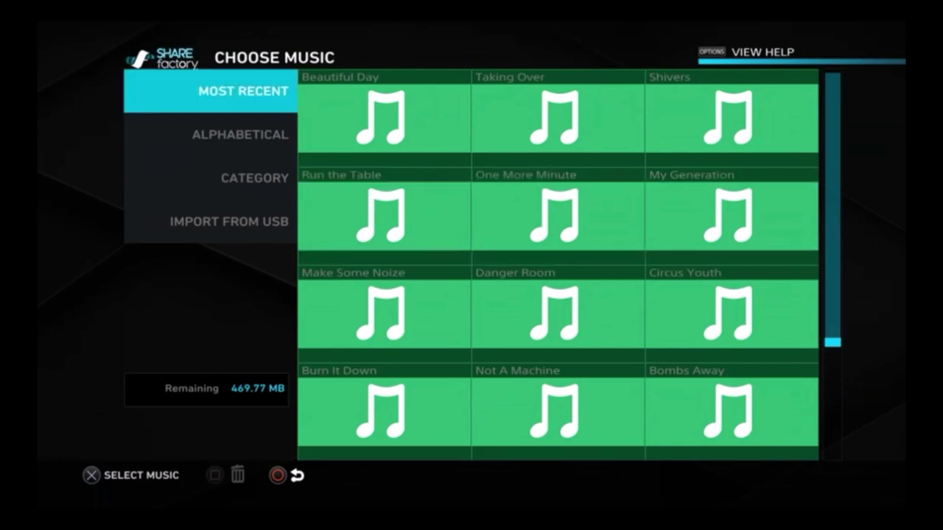
pyautogui.press('Right')
pyautogui.press('Up')
pyautogui.press('Up')
pyautogui.press('Up')
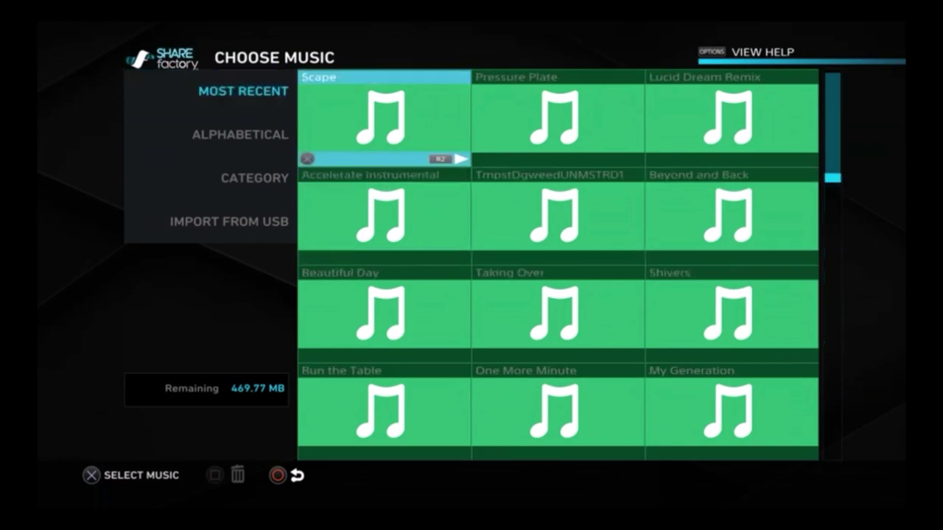
pyautogui.press('Up')
pyautogui.press('Up')
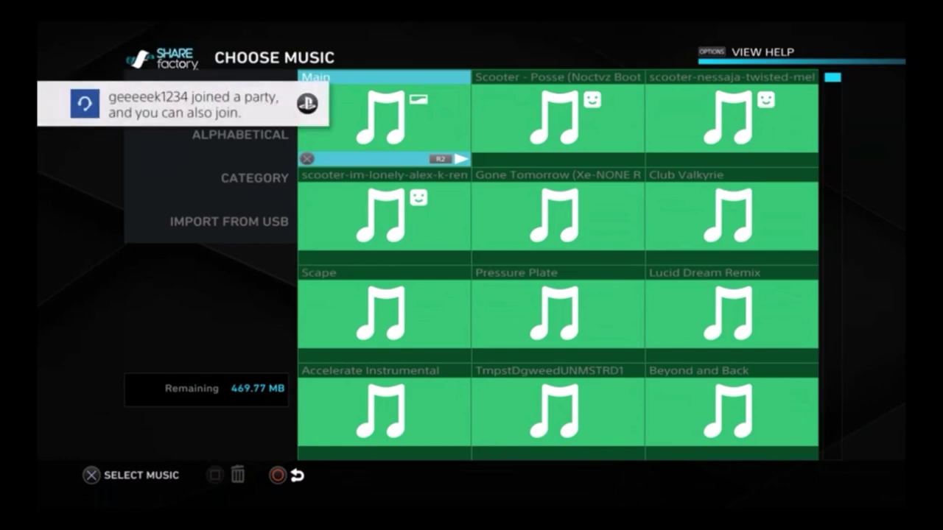
pyautogui.press('Return')
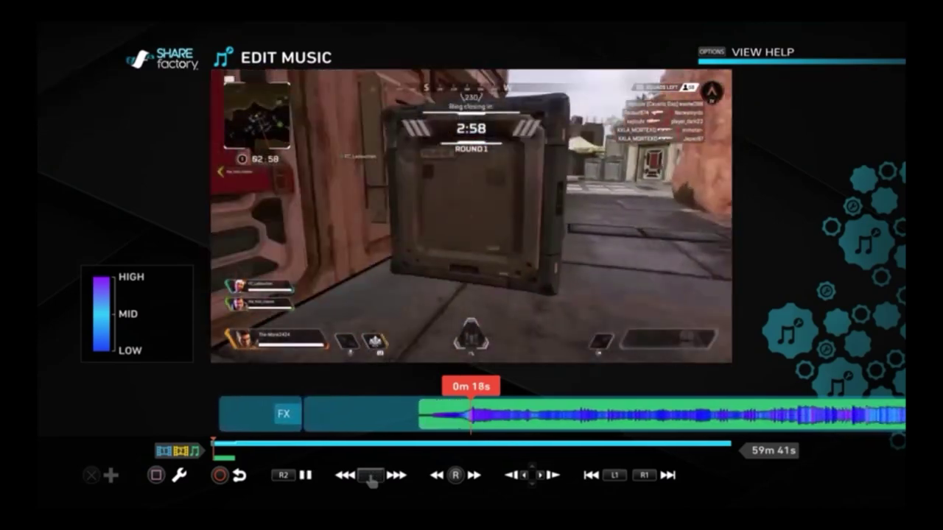
# - Use Move Music to shift the Main track later on the timeline
pyautogui.press('Return')
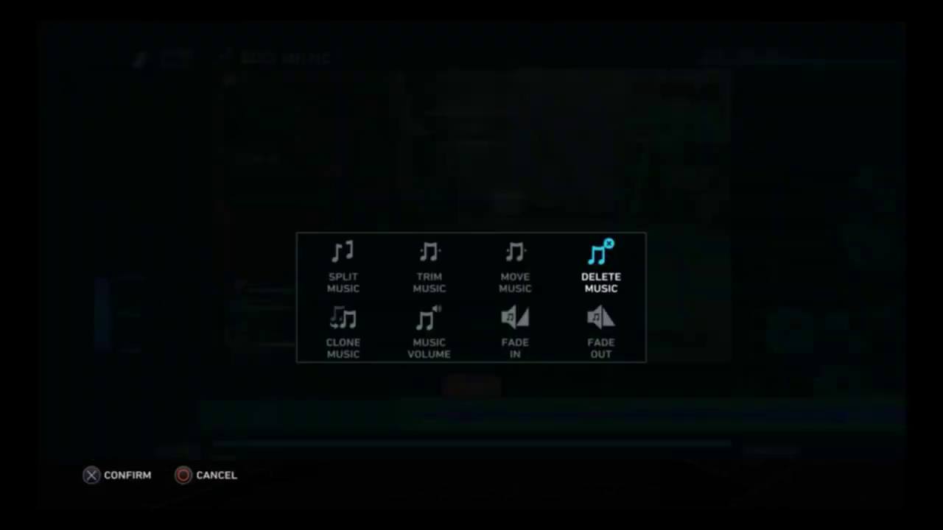
pyautogui.press('Left')
pyautogui.press('Left')
pyautogui.press('Left')
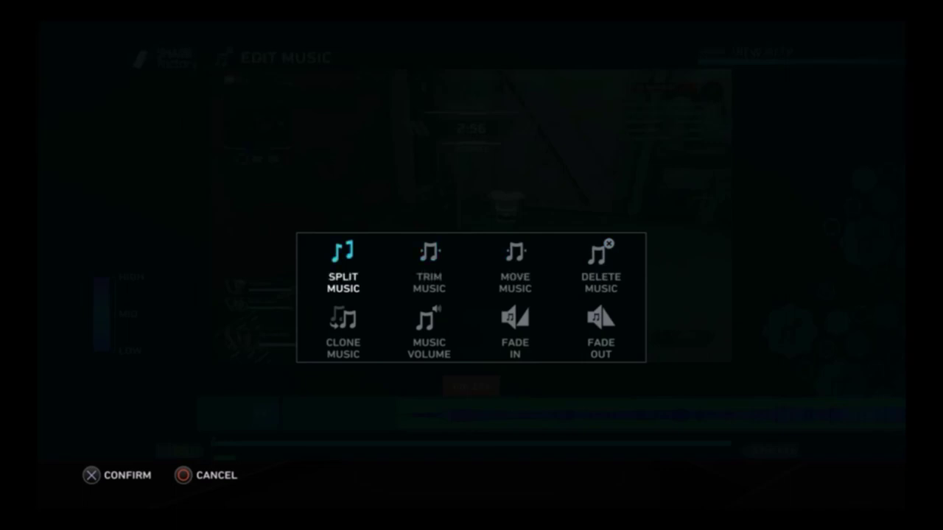
pyautogui.press('Right')
pyautogui.press('Right')
pyautogui.press('Return')
pyautogui.press('Right')
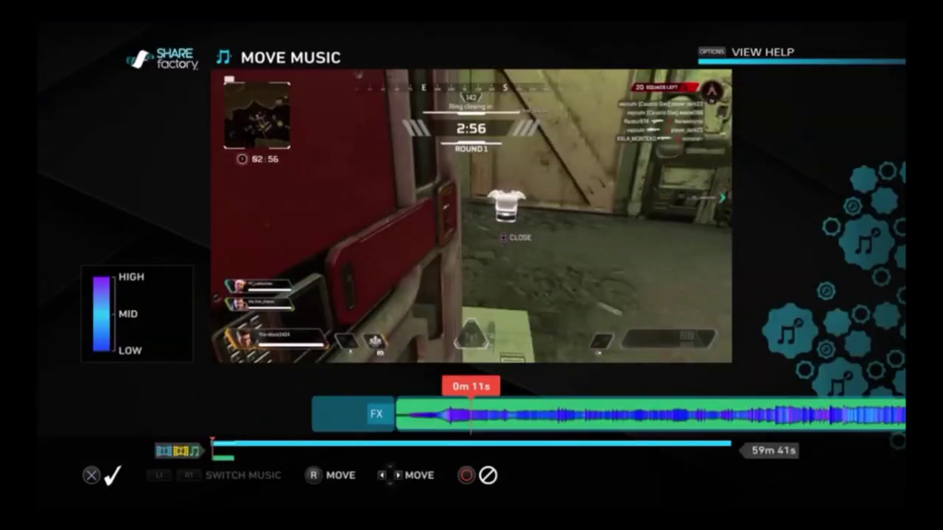
pyautogui.press('Return')
pyautogui.press('Return')
# - Raise the music volume to 200% and return to the main timeline
pyautogui.press('Right')
pyautogui.press('Down')
pyautogui.press('Left')
pyautogui.press('Left')
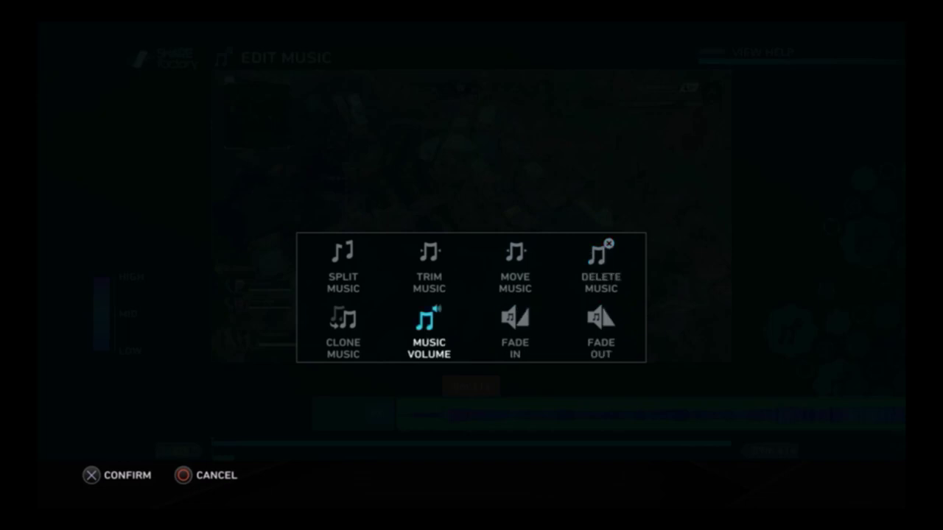
pyautogui.press('Return')
pyautogui.press('Right')
pyautogui.press('Right')
pyautogui.press('Right')
pyautogui.press('Right')
pyautogui.press('Right')
pyautogui.press('Right')
pyautogui.press('Right')
pyautogui.press('Right')
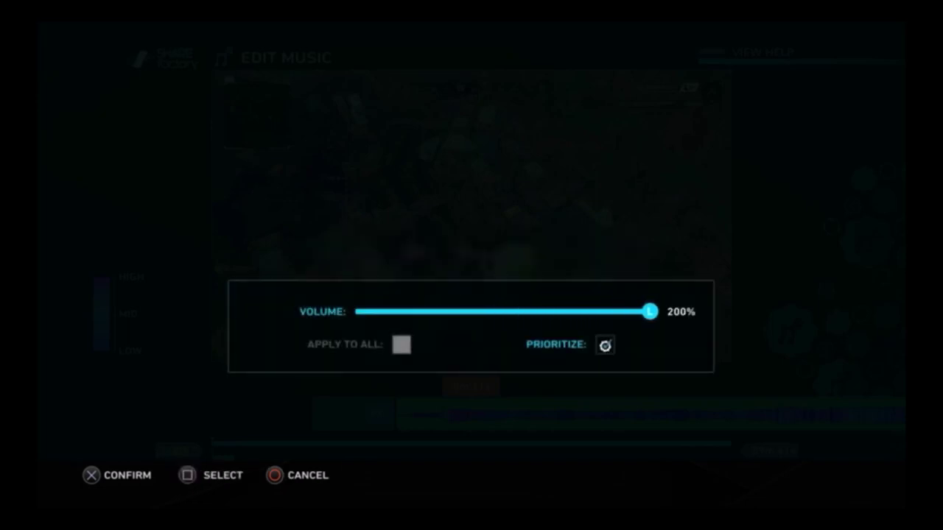
pyautogui.press('Return')
pyautogui.press('Escape')
pyautogui.press('space')
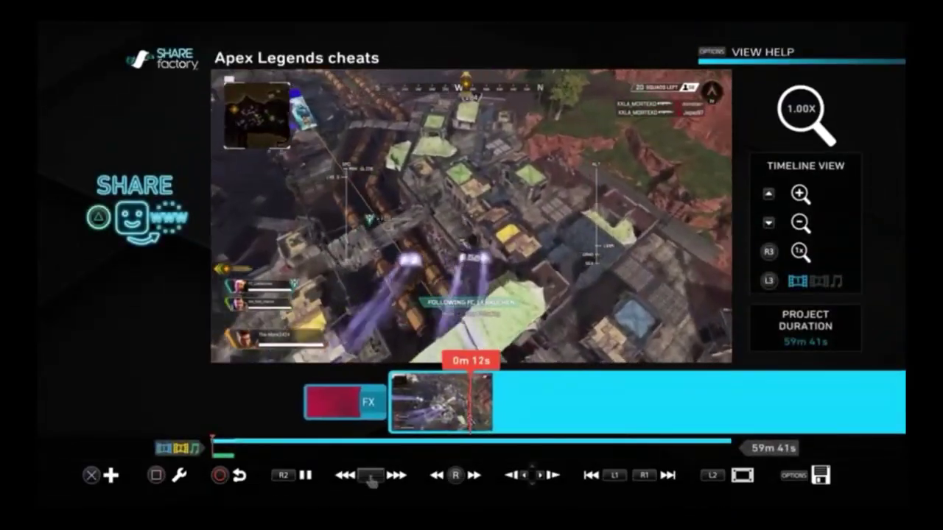
# - Jump further along the timeline and bring up the clip editing options
pyautogui.press('Return')
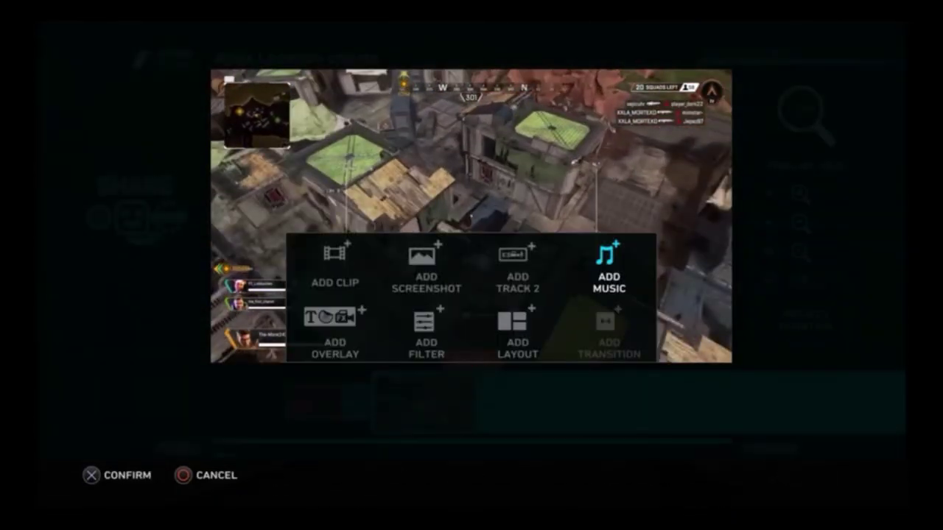
pyautogui.press('Escape')
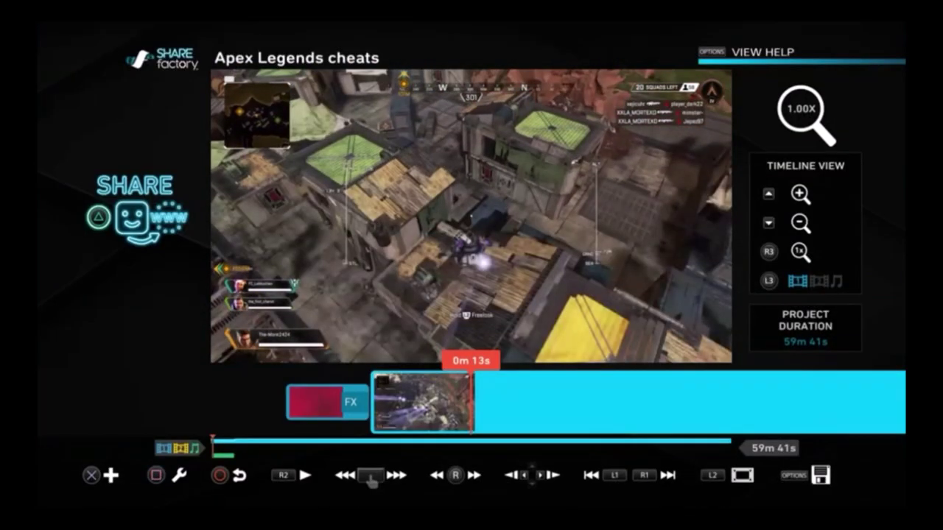
pyautogui.press('Right')
pyautogui.press('Return')
pyautogui.press('Up')
pyautogui.press('Left')
pyautogui.press('Left')
# - Go into Edit Music and delete the music track
pyautogui.press('Right')
pyautogui.press('Down')
pyautogui.press('Left')
pyautogui.press('Return')
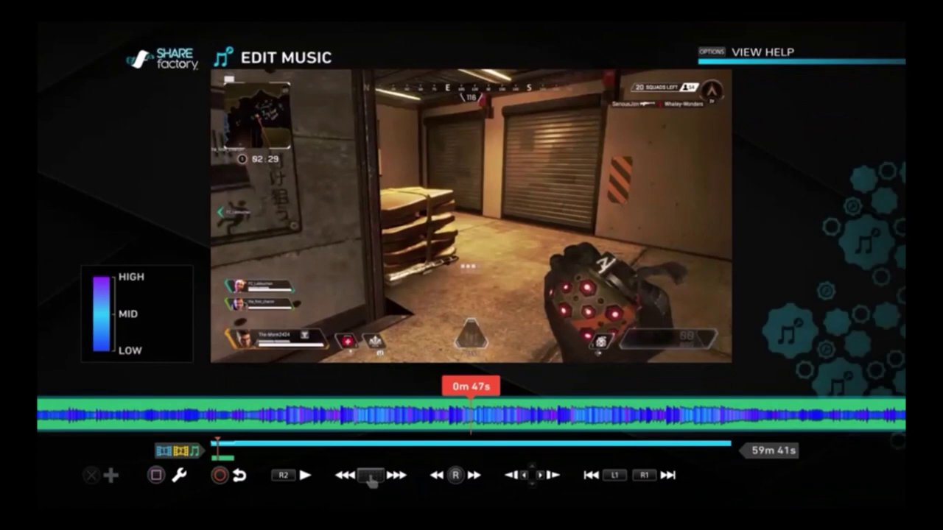
pyautogui.press('Return')
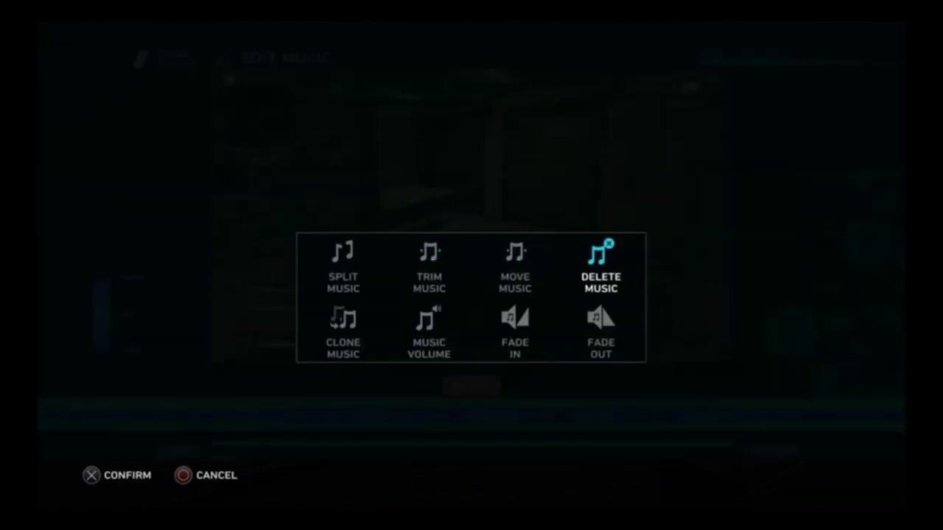
pyautogui.press('Return')
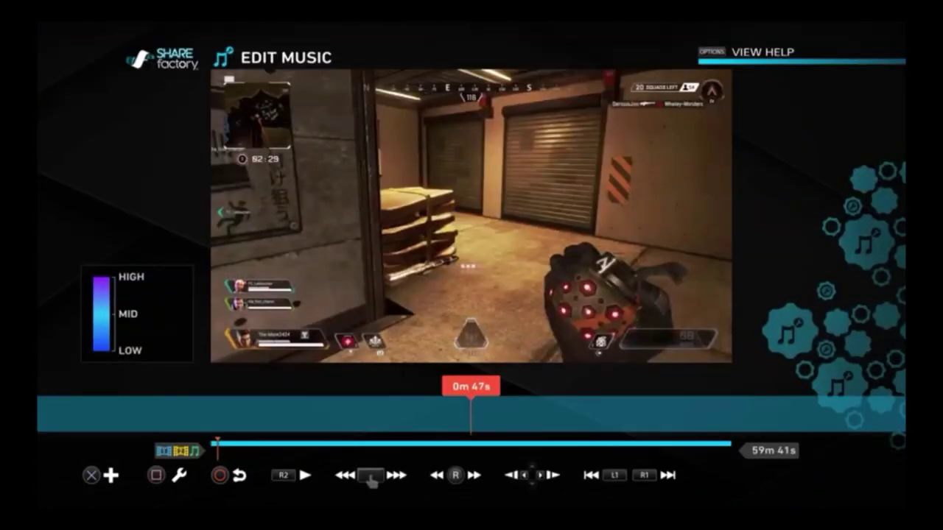
# - Move the playhead from 0m 22s to 0m 43s, leave music editing, and reopen clip options
pyautogui.press('Left')
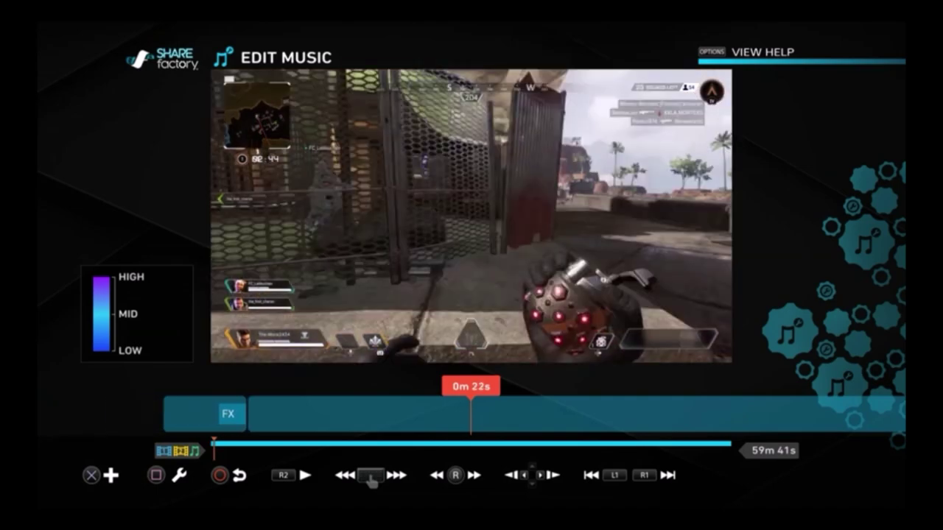
pyautogui.press('Right')
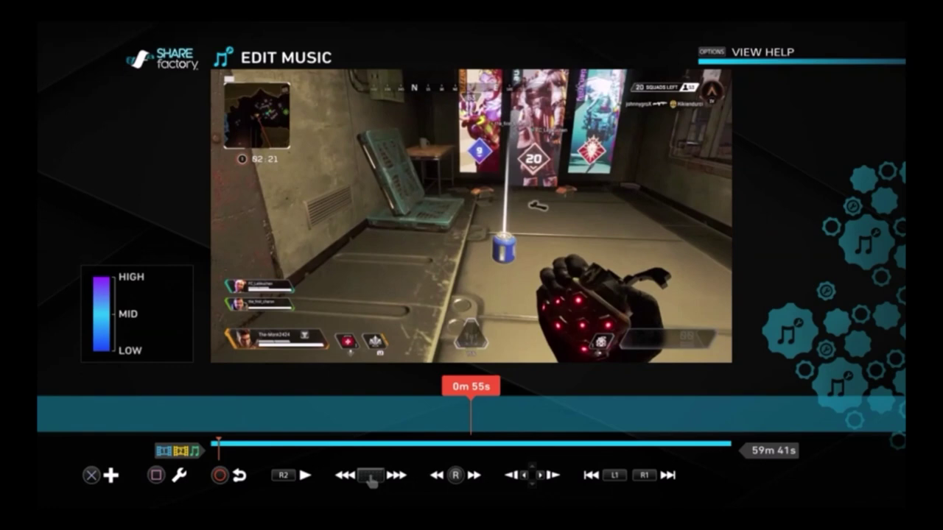
pyautogui.press('Return')
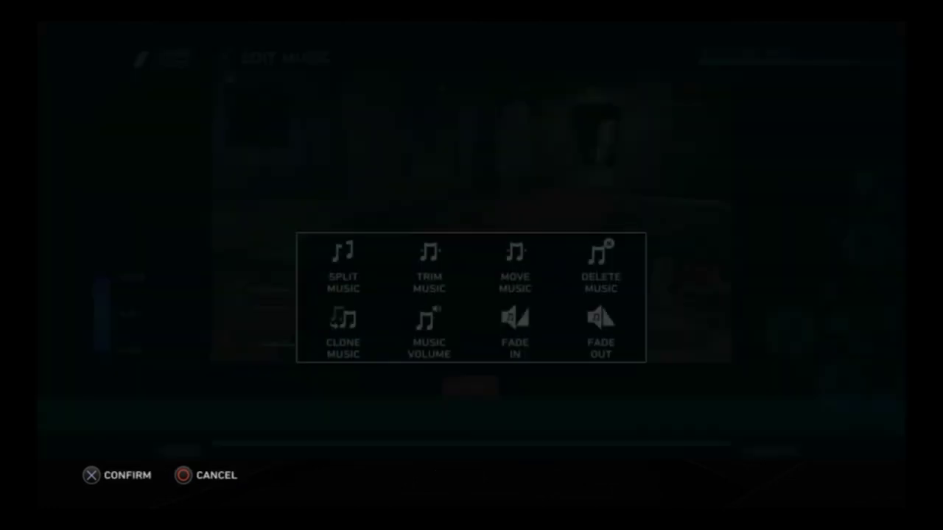
pyautogui.press('Return')
pyautogui.press('Escape')
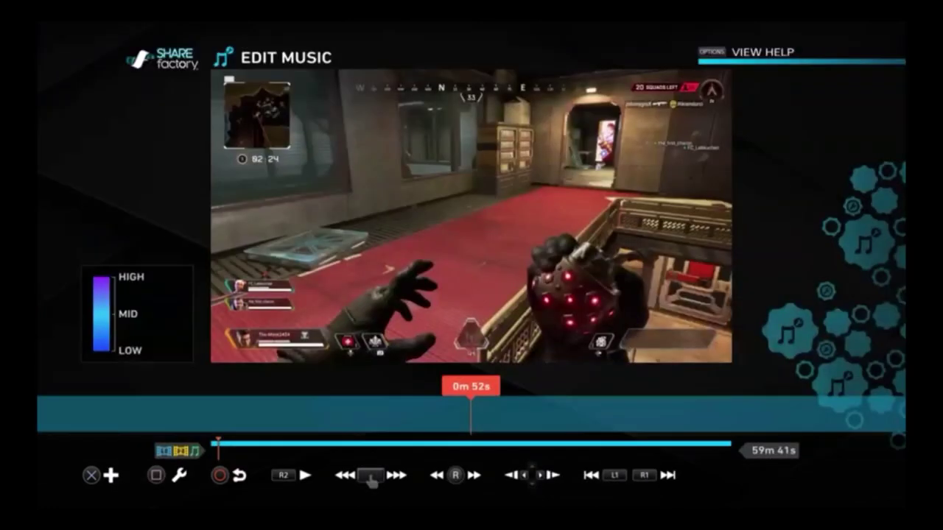
pyautogui.press('Escape')
pyautogui.press('Return')
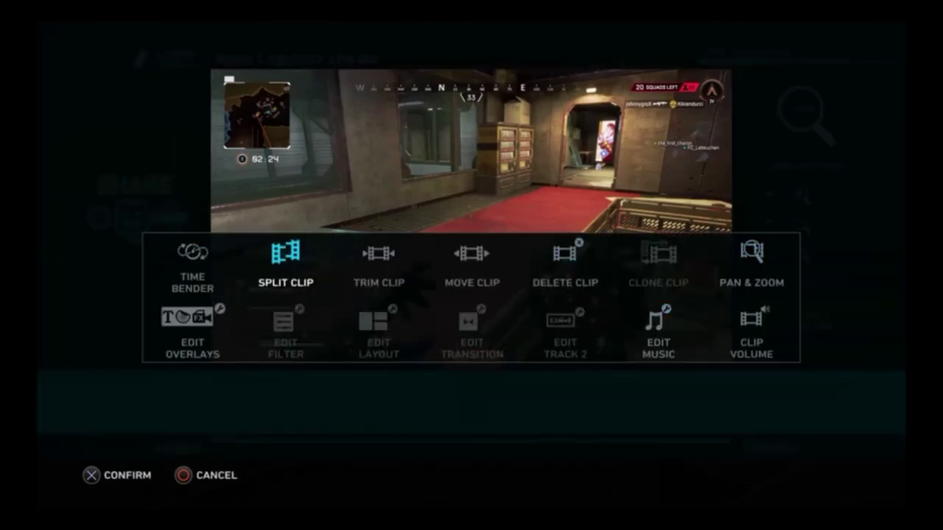
# - Split the gameplay clip at 0m 8s, dismissing the Delete Clip prompt
pyautogui.press('Return')
pyautogui.press('Left')
pyautogui.press('Return')
pyautogui.press('Delete')
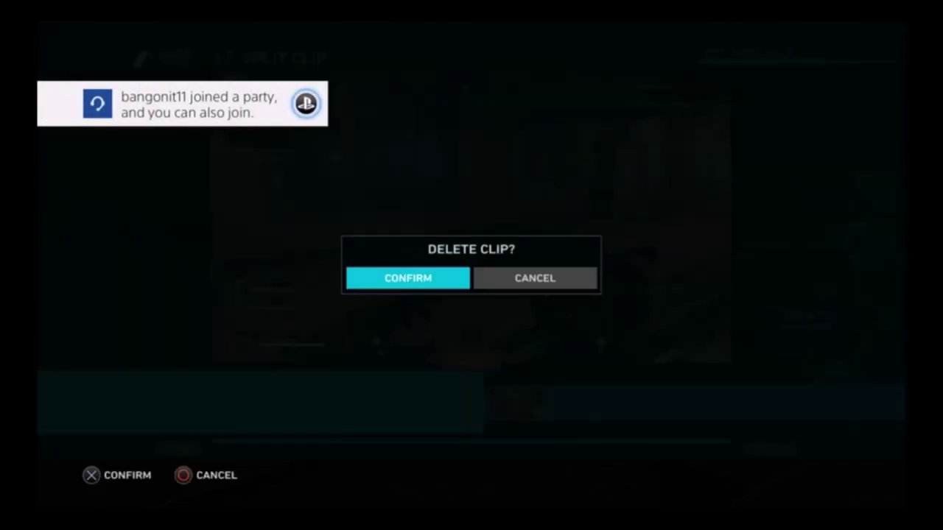
pyautogui.press('Return')
pyautogui.press('space')
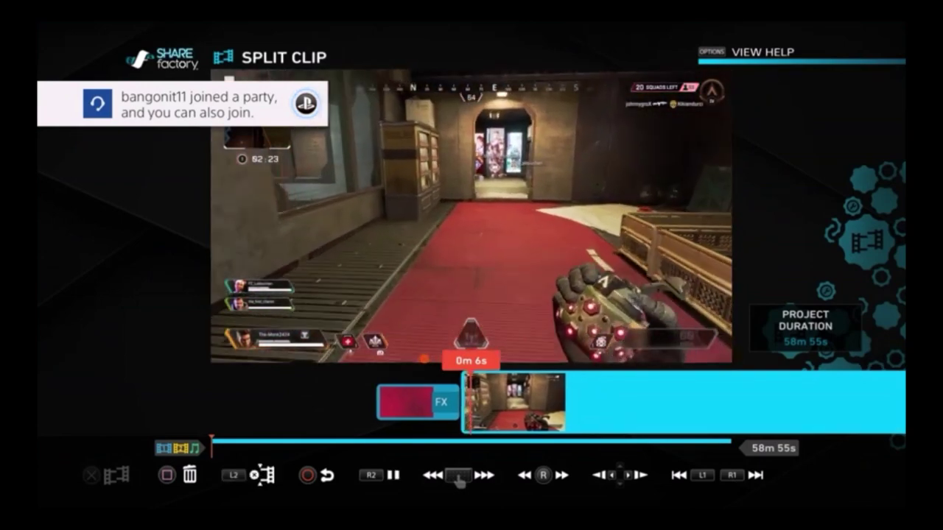
pyautogui.press('space')
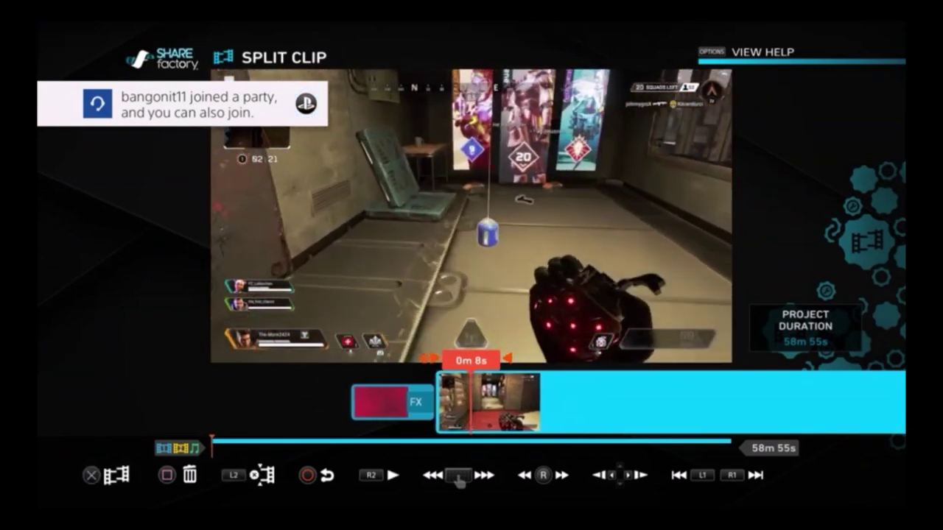
pyautogui.press('Return')
pyautogui.press('Return')
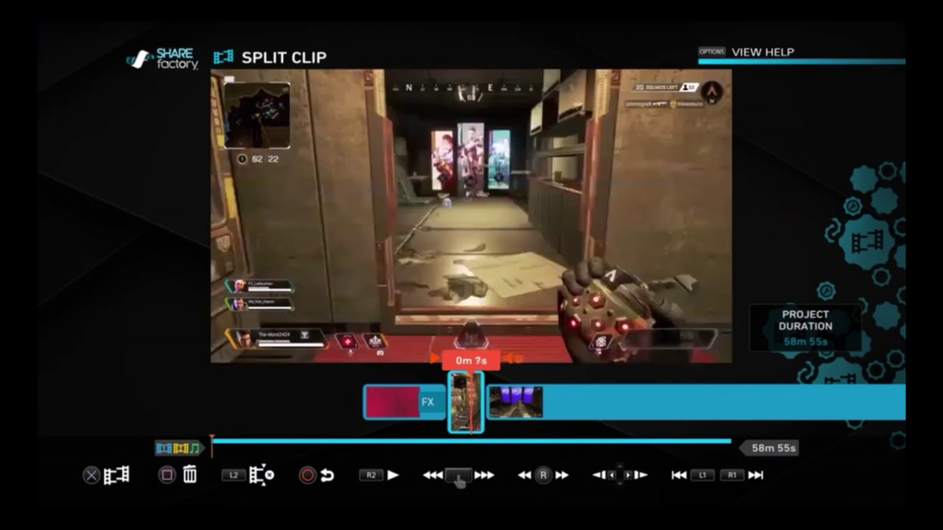
pyautogui.press('Return')
pyautogui.press('Return')
pyautogui.press('Return')
pyautogui.press('Left')
pyautogui.press('Left')
pyautogui.press('Left')
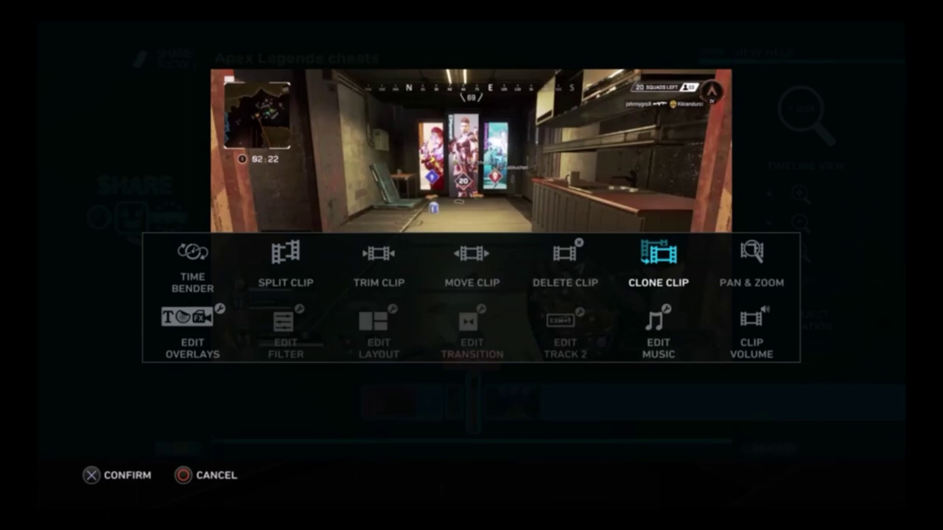
pyautogui.press('Return')
pyautogui.press('Return')
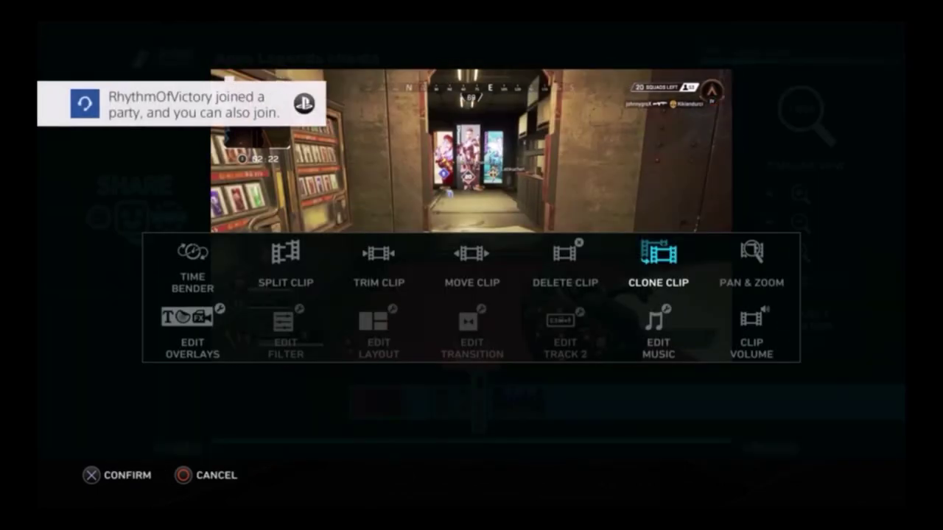
# - Apply 1/2 Step play speed in Time Bender and preview the slowed stretch
pyautogui.press('Right')
pyautogui.press('Right')
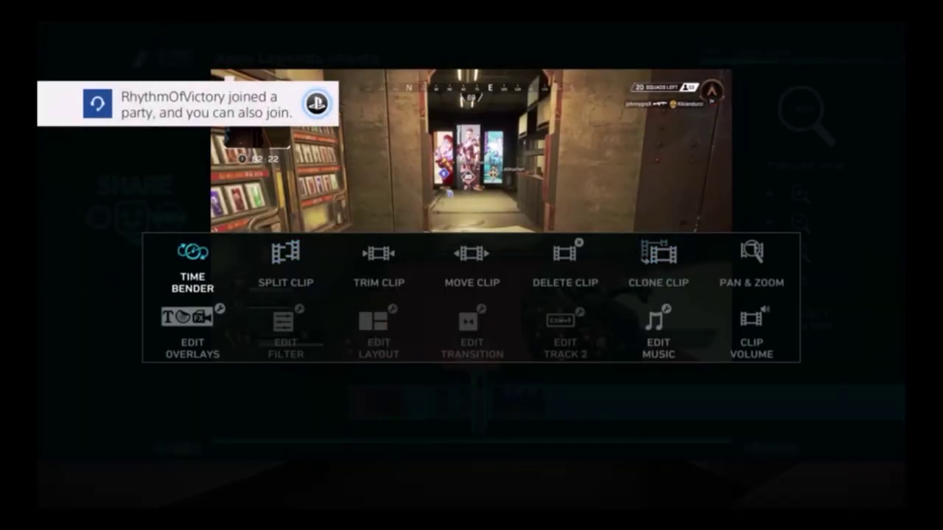
pyautogui.press('Return')
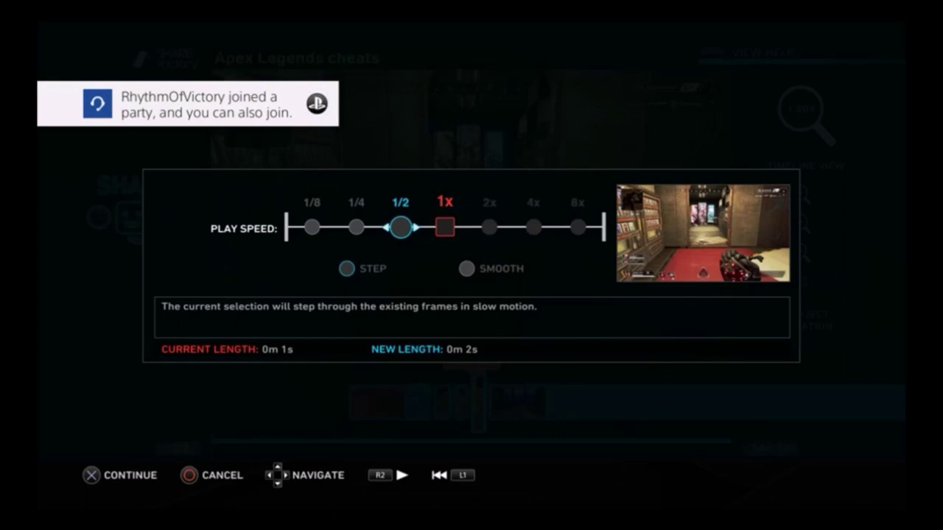
pyautogui.press('Return')
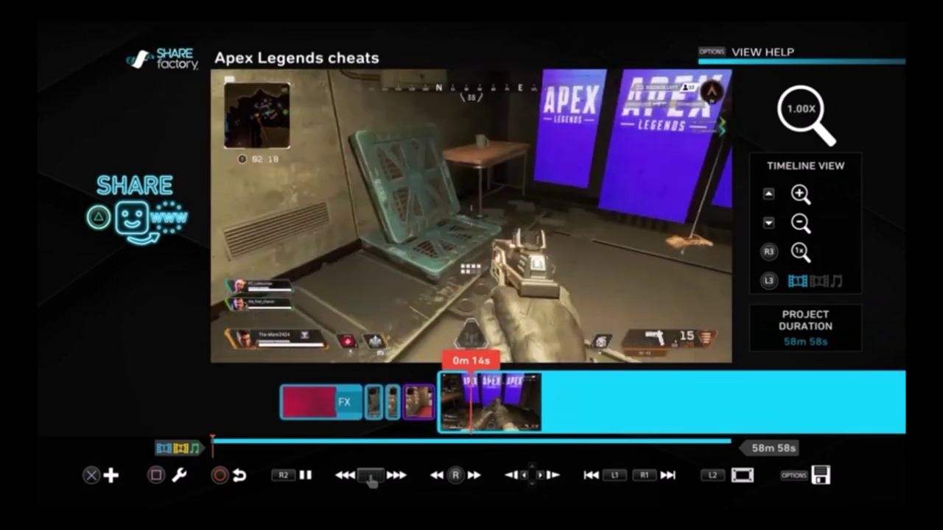
pyautogui.press('space')
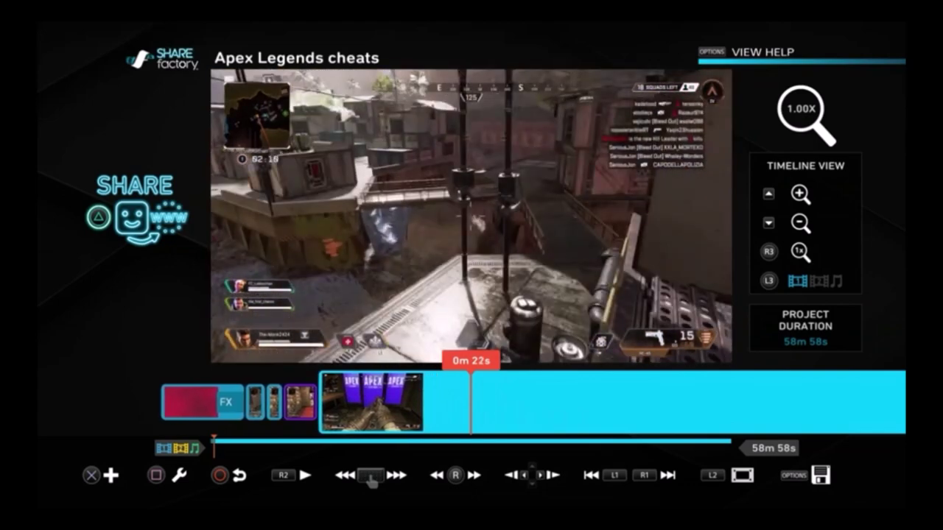
pyautogui.press('x')
pyautogui.press('Left')
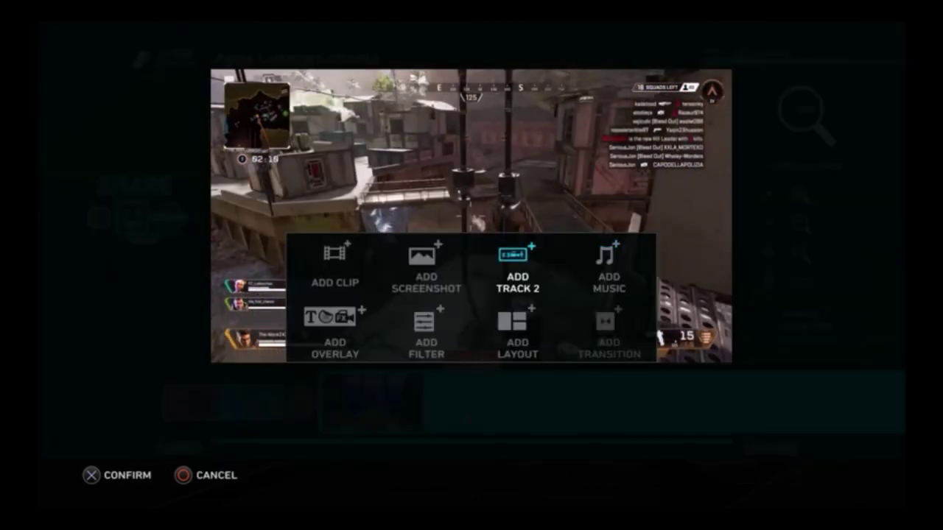
pyautogui.press('x')
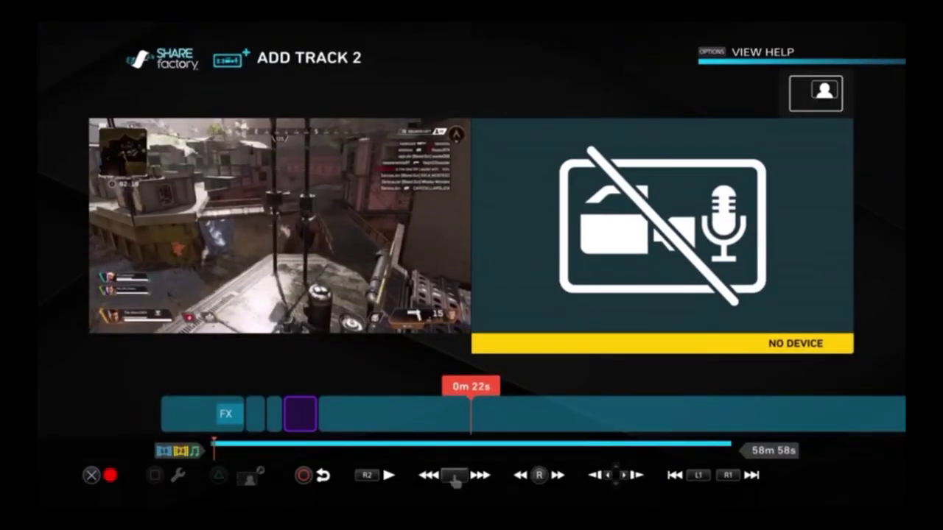
pyautogui.press('x')
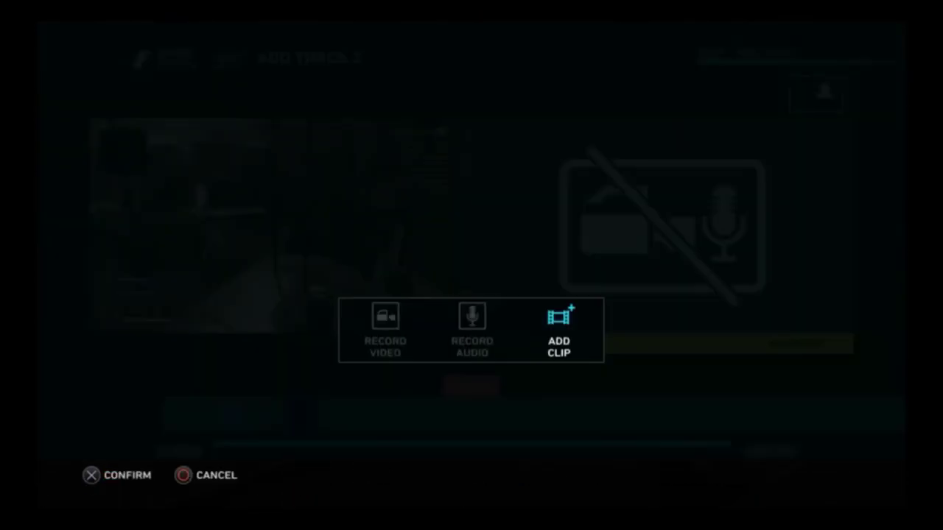
pyautogui.press('Escape')
pyautogui.press('space')
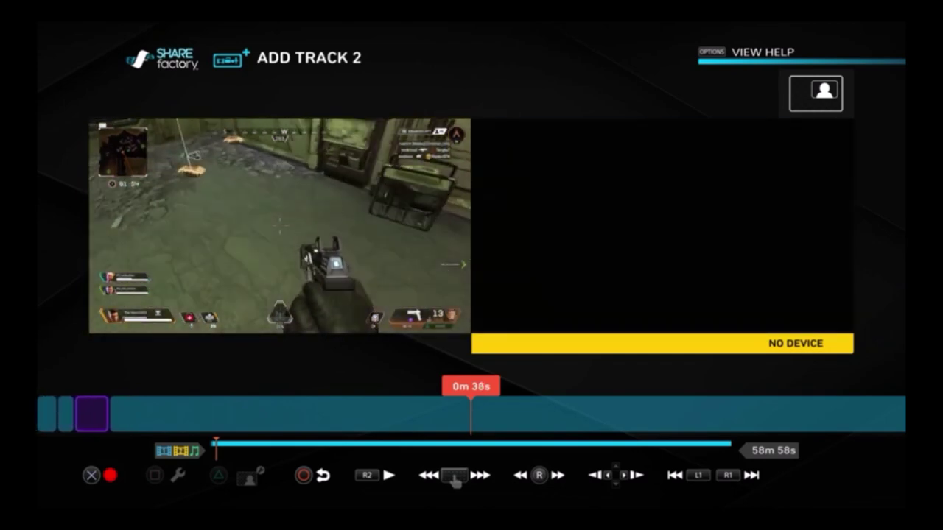
pyautogui.press('Escape')
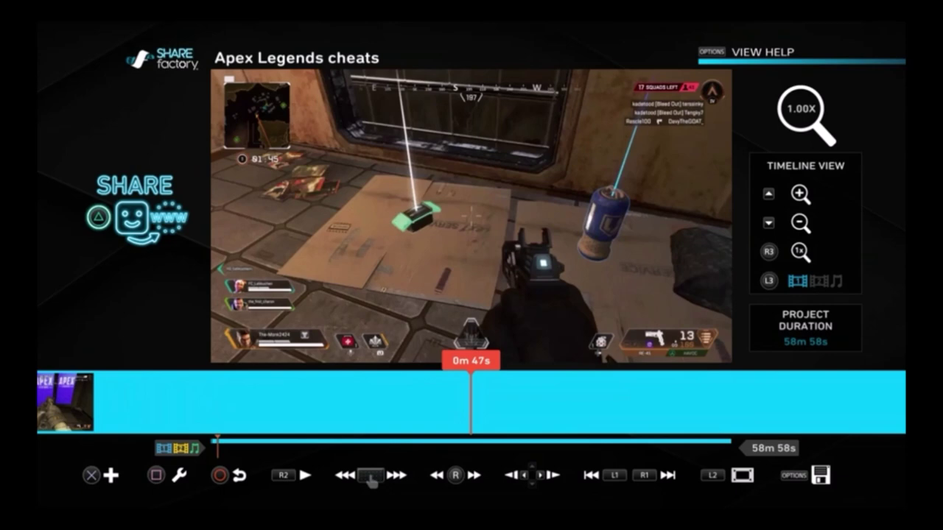
# - Place the playhead at 0m 37s and enter Edit Music from the clip menu
pyautogui.press('Left')
pyautogui.press('Left')
pyautogui.press('Left')
pyautogui.press('Left')
pyautogui.press('Left')
pyautogui.press('Left')
pyautogui.press('Left')
pyautogui.press('Left')
pyautogui.press('Left')
pyautogui.press('Left')
pyautogui.press('Left')
pyautogui.press('Left')
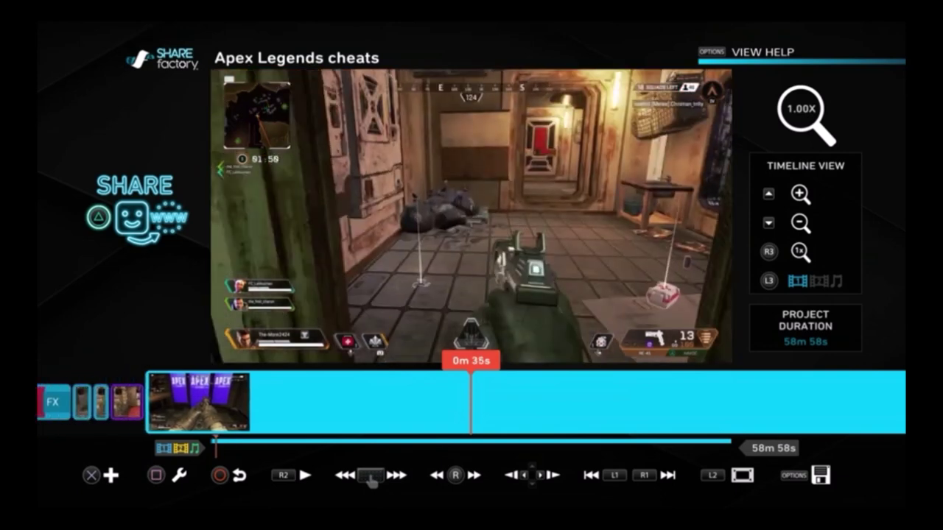
pyautogui.press('Right')
pyautogui.press('Right')
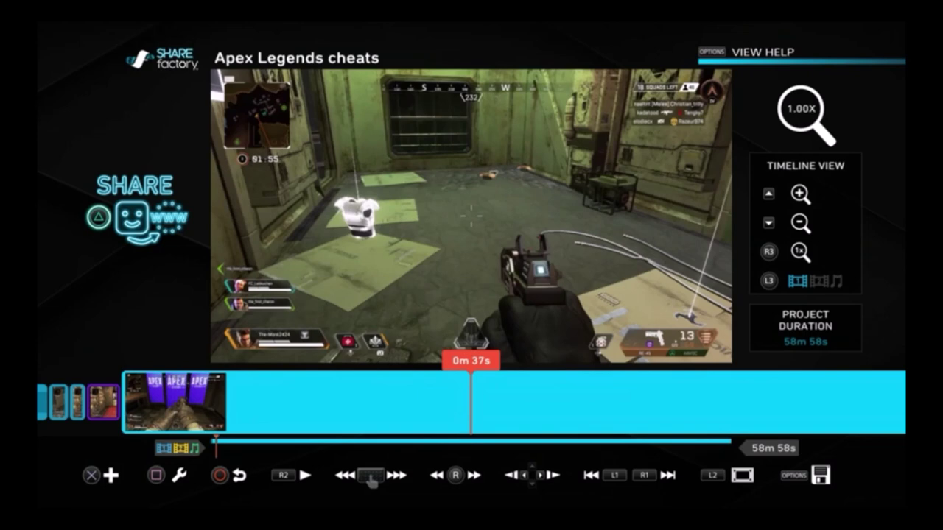
pyautogui.press('Return')
pyautogui.press('Down')
pyautogui.press('Right')
pyautogui.press('Right')
pyautogui.press('Up')
pyautogui.press('Down')
pyautogui.press('Left')
pyautogui.press('Return')
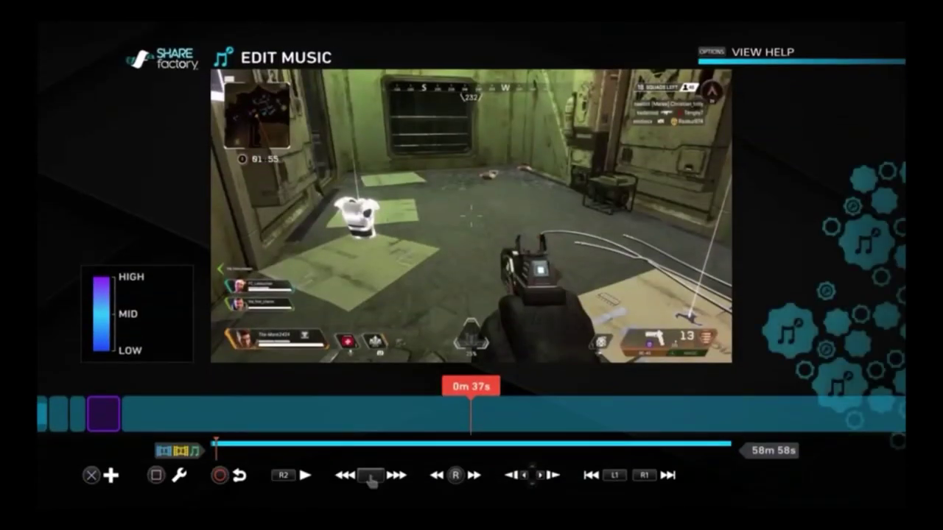
pyautogui.press('Return')
pyautogui.press('Left')
pyautogui.press('Down')
pyautogui.press('Down')
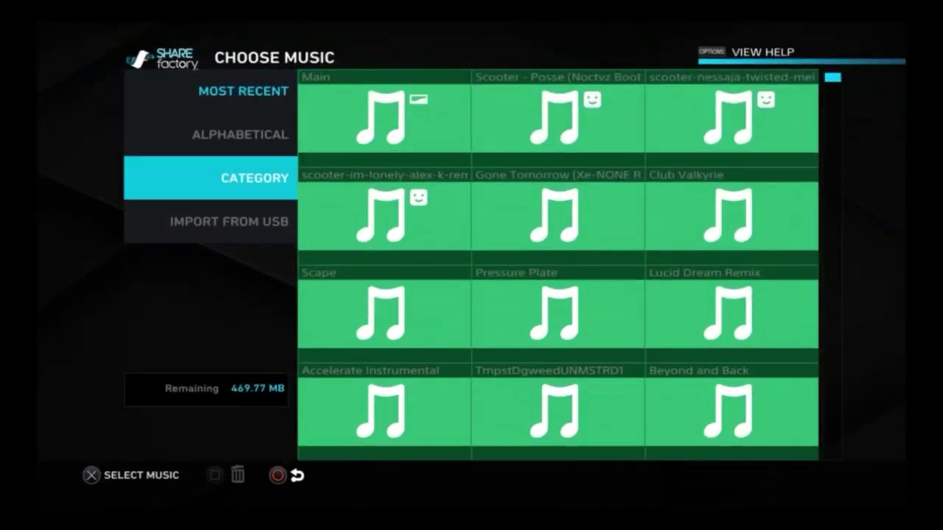
pyautogui.press('Down')
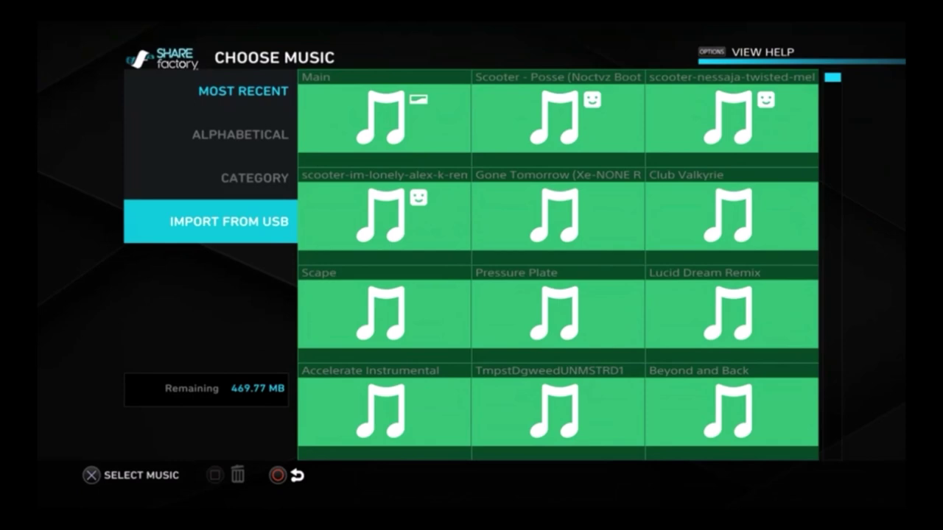
pyautogui.press('Return')
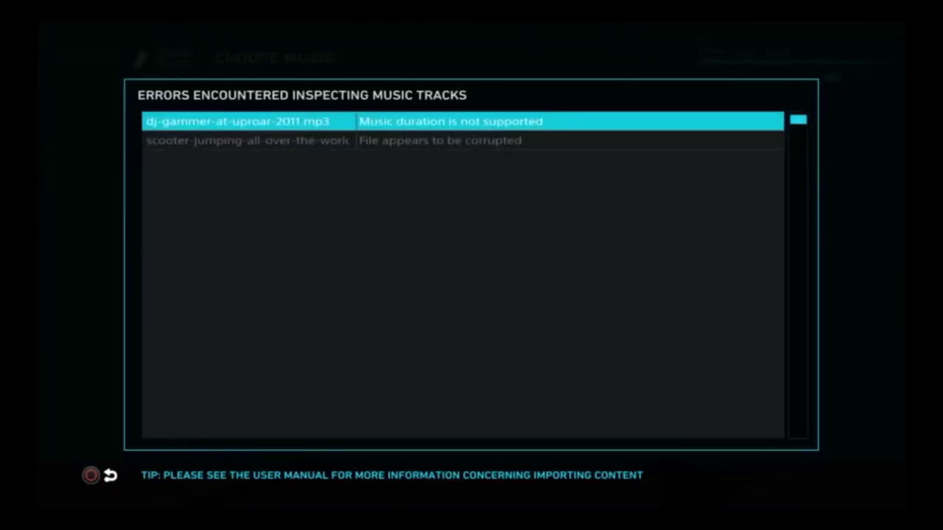
pyautogui.press('Down')
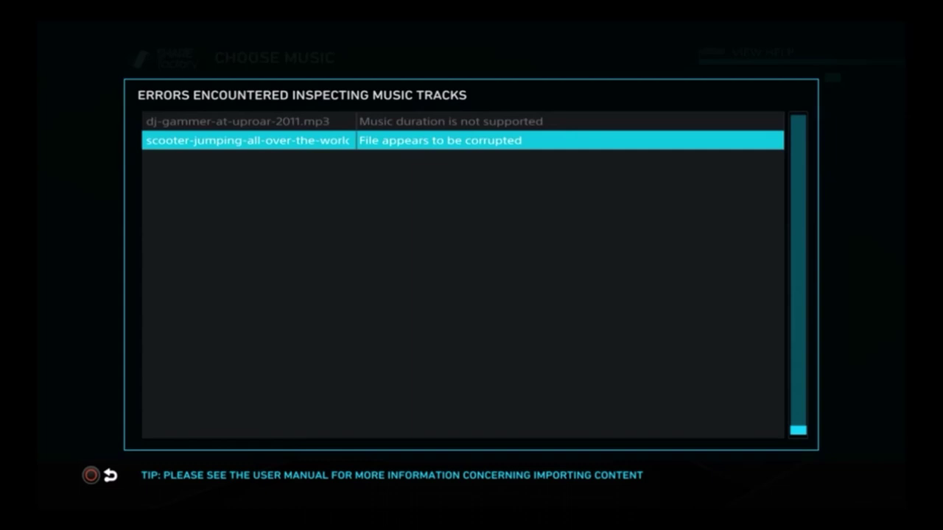
pyautogui.press('Escape')
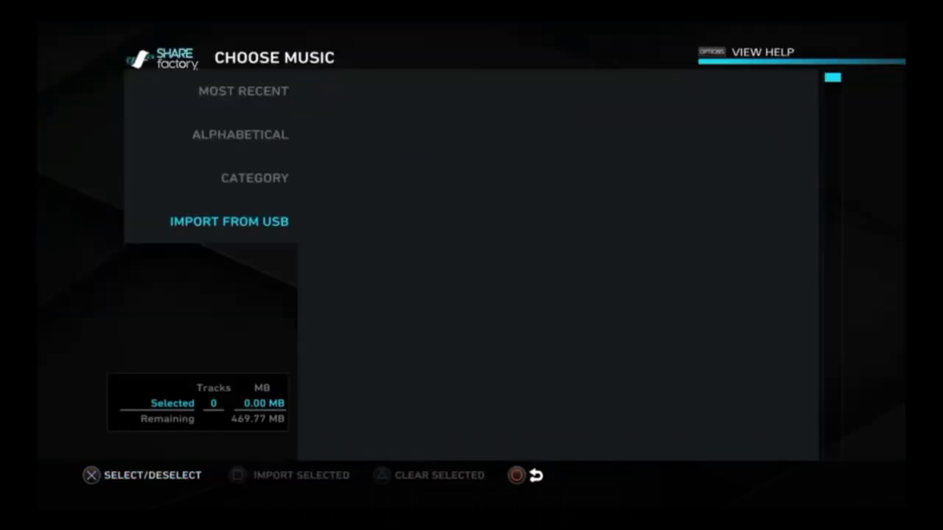
pyautogui.press('Escape')
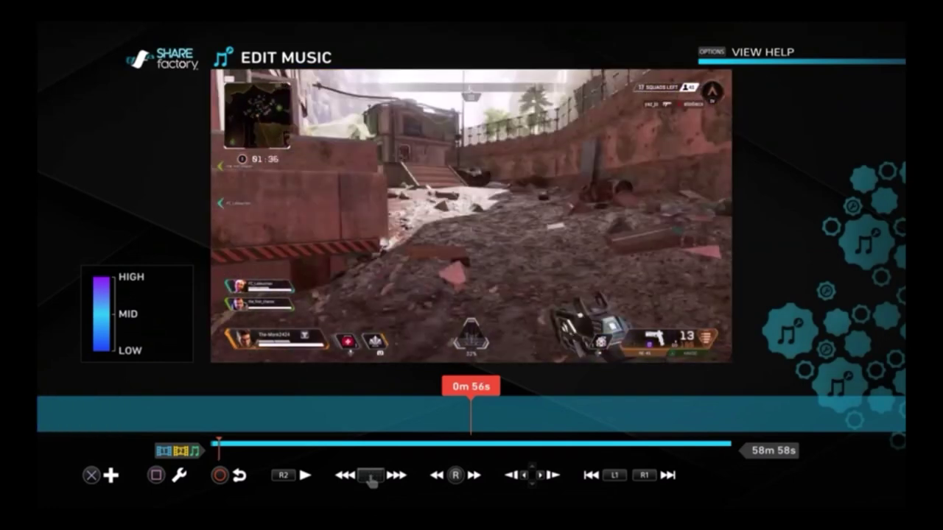
# - Close the music options and fast-forward to about 3m 26s to bring up the clip editing tools
pyautogui.press('Return')
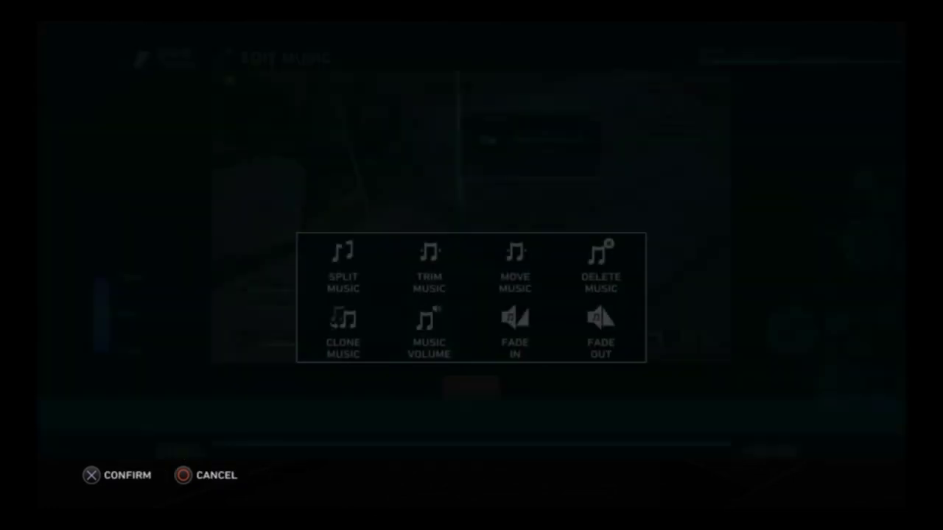
pyautogui.press('Escape')
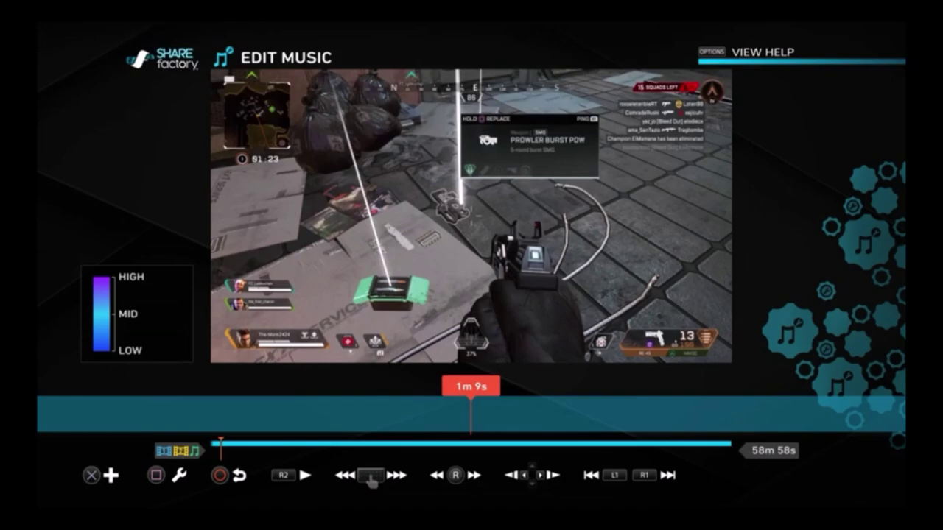
pyautogui.press('Right')
pyautogui.press('Right')
pyautogui.press('Right')
pyautogui.press('Right')
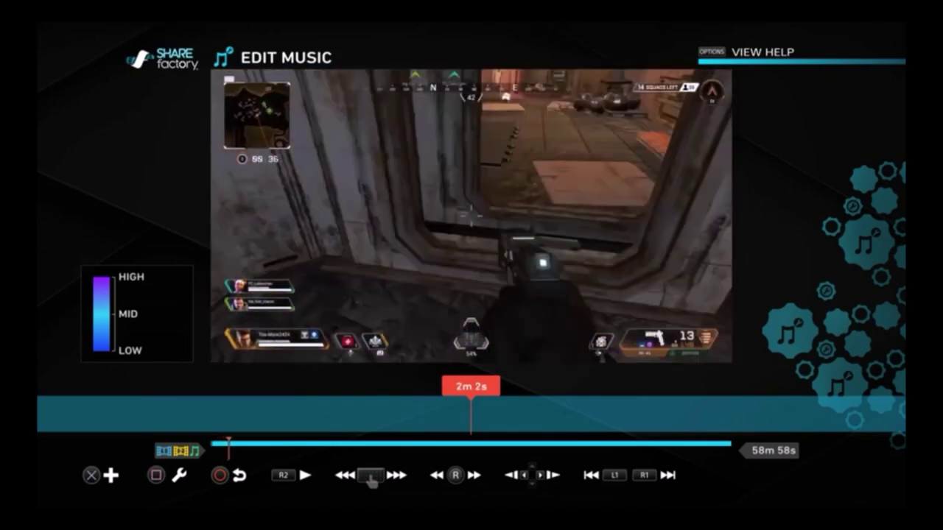
pyautogui.press('Right')
pyautogui.press('Right')
pyautogui.press('Right')
pyautogui.press('Right')
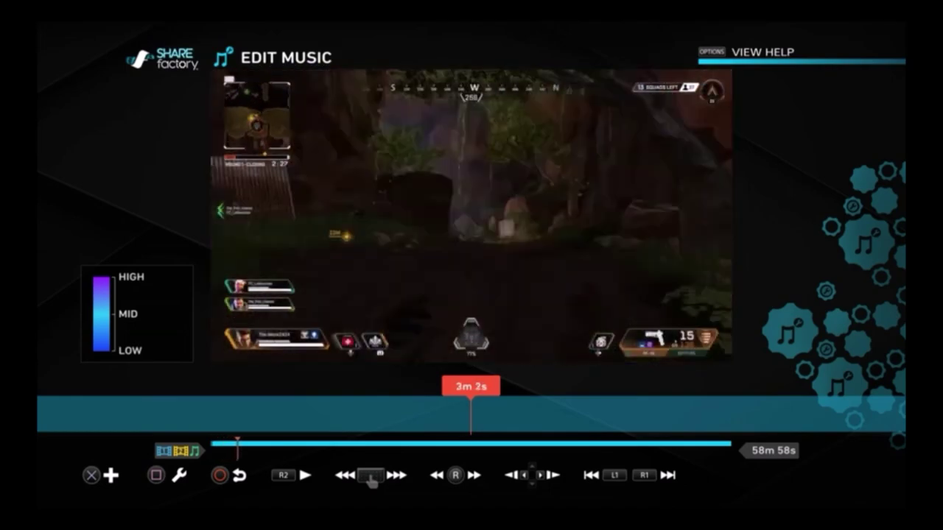
pyautogui.press('Right')
pyautogui.press('Right')
pyautogui.press('Right')
pyautogui.press('Right')
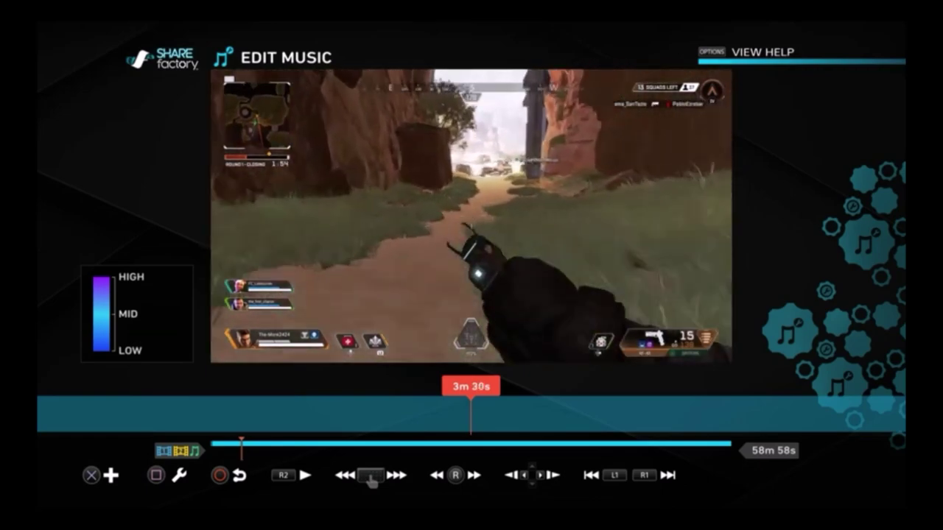
pyautogui.press('Left')
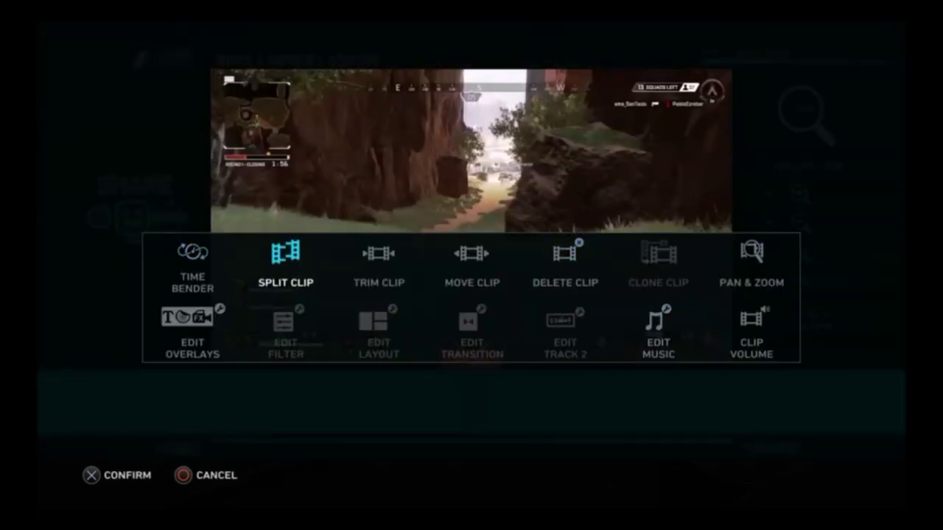
pyautogui.press('Return')
# - Remove the unwanted opening section and split the clip again at 0m 19s
pyautogui.press('Return')
pyautogui.press('Return')
pyautogui.press('Delete')
pyautogui.press('Return')
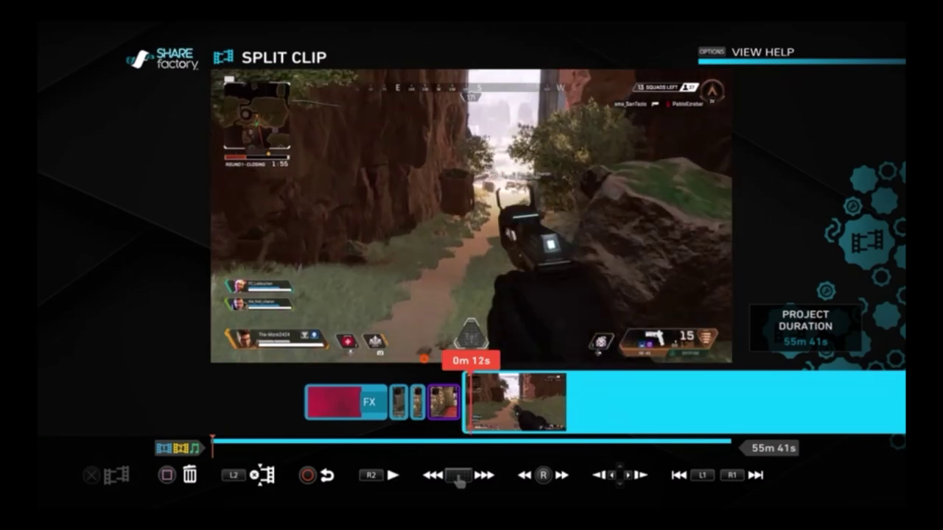
pyautogui.press('Right')
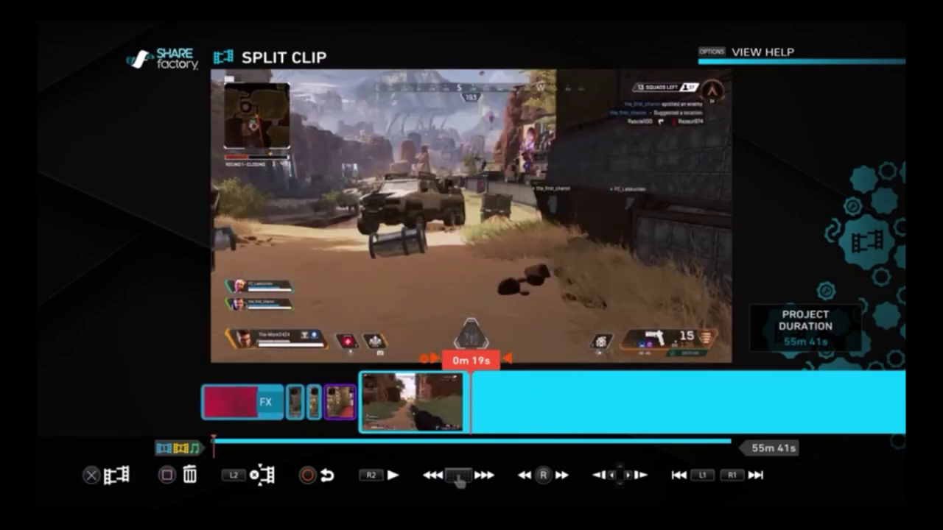
pyautogui.press('Return')
pyautogui.press('Return')
pyautogui.press('Right')
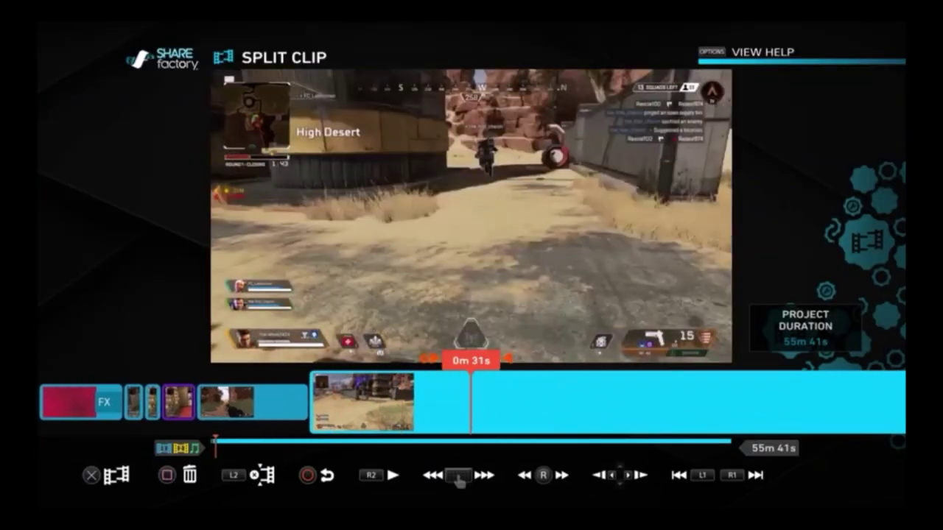
# - Scrub ahead to 3m 54s, split the clip there and request deleting the split-off part
pyautogui.press('Right')
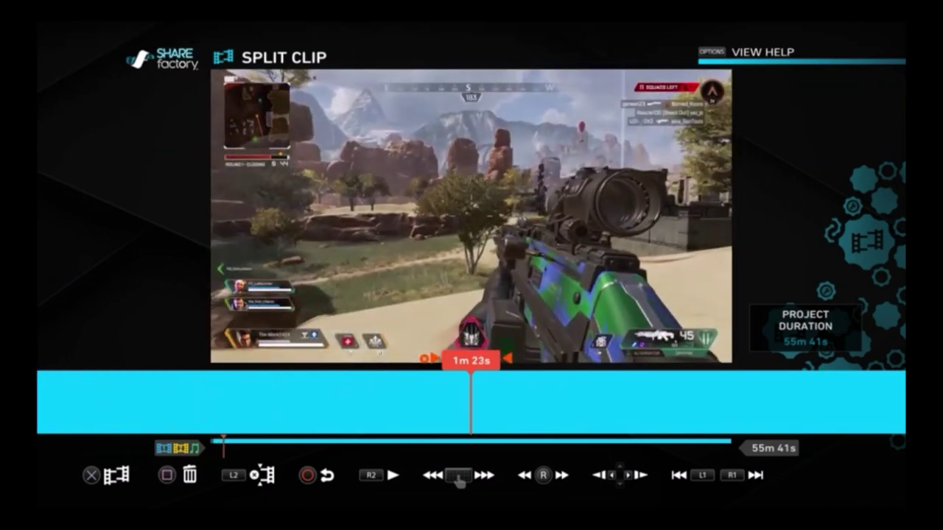
pyautogui.press('Right')
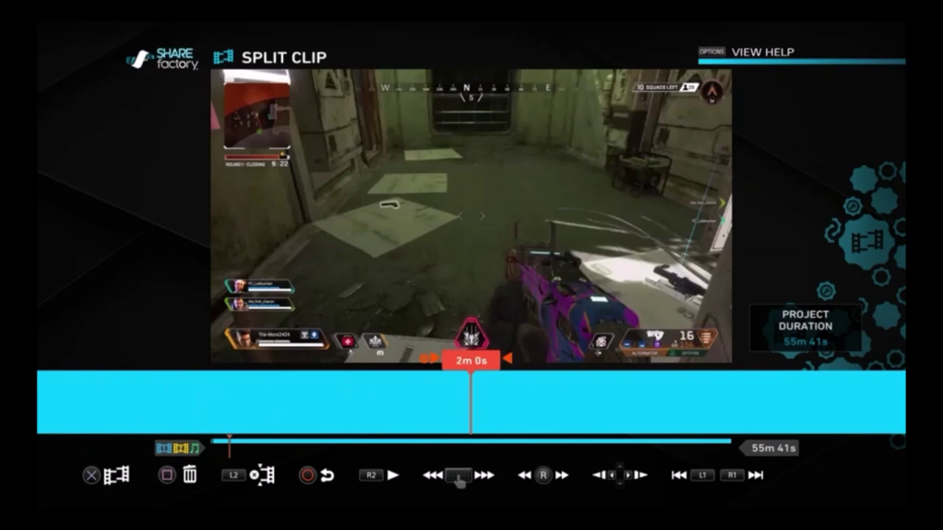
pyautogui.press('Right')
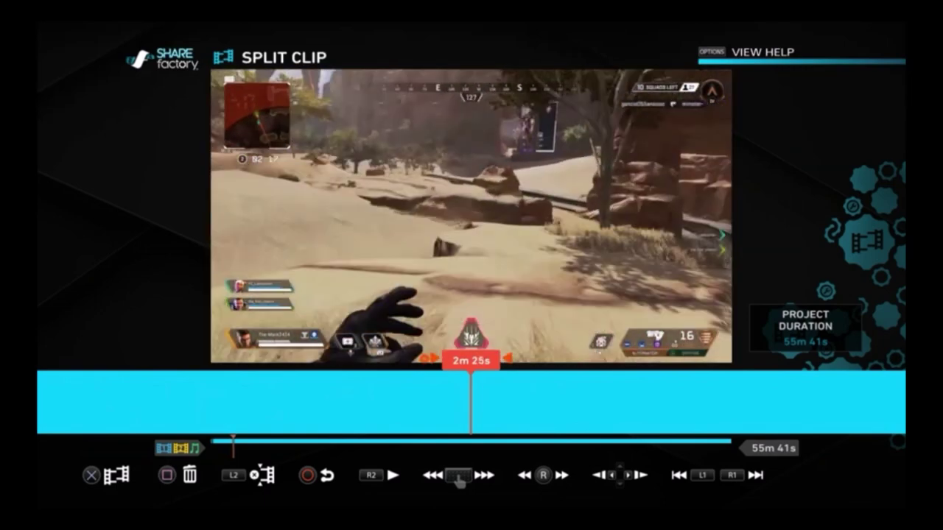
pyautogui.press('Right')
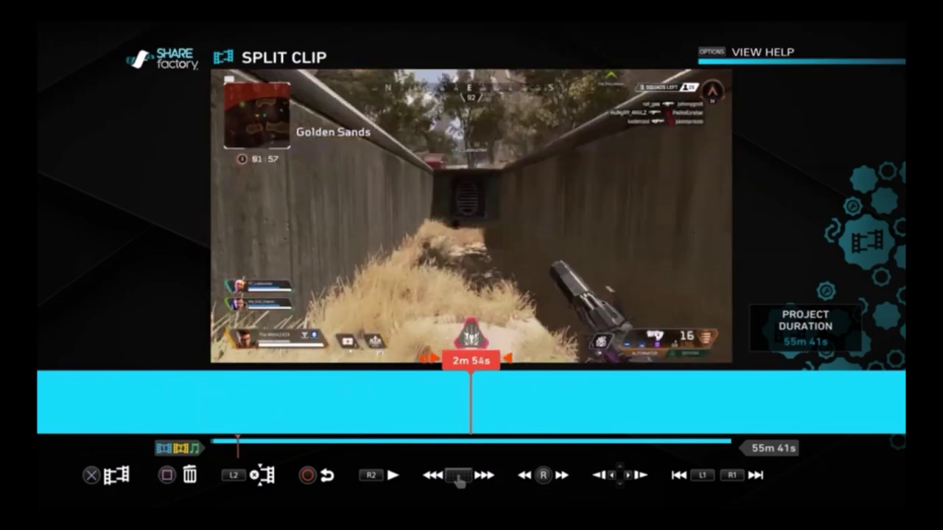
pyautogui.press('Right')
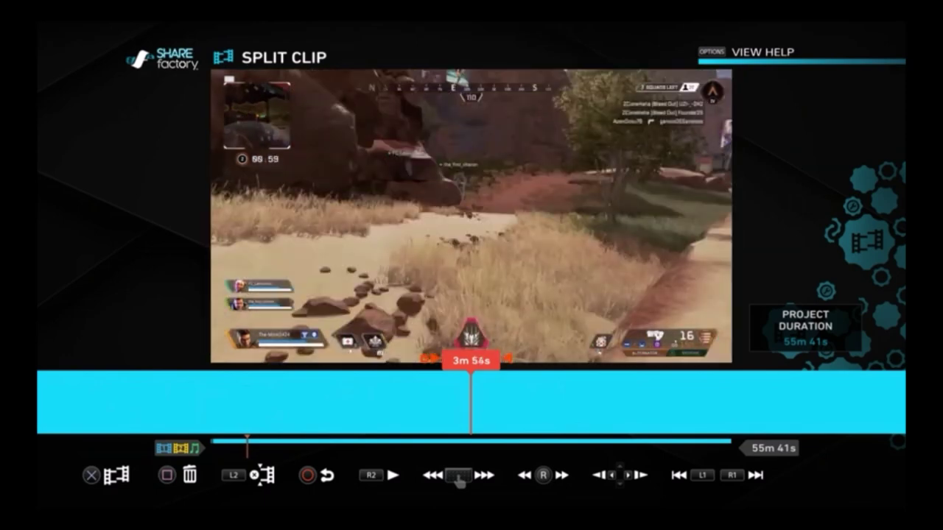
pyautogui.press('Right')
pyautogui.press('Left')
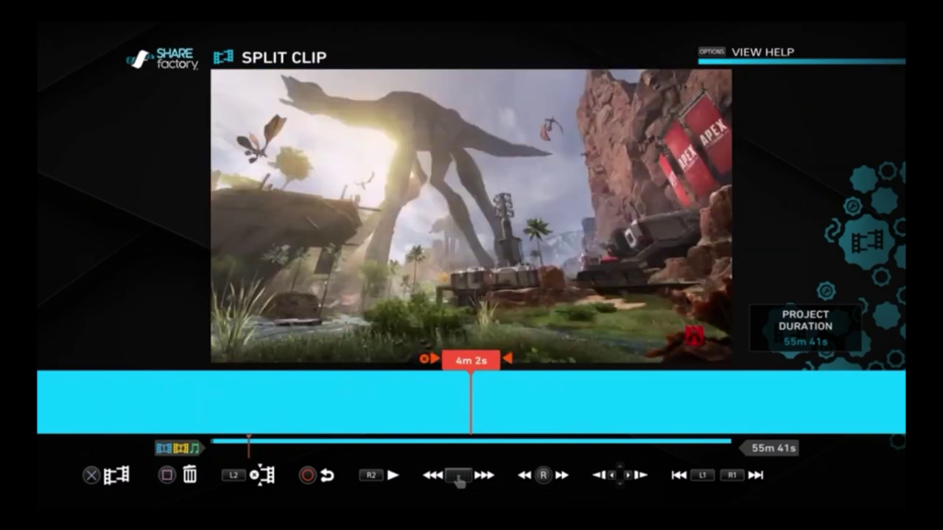
pyautogui.press('Left')
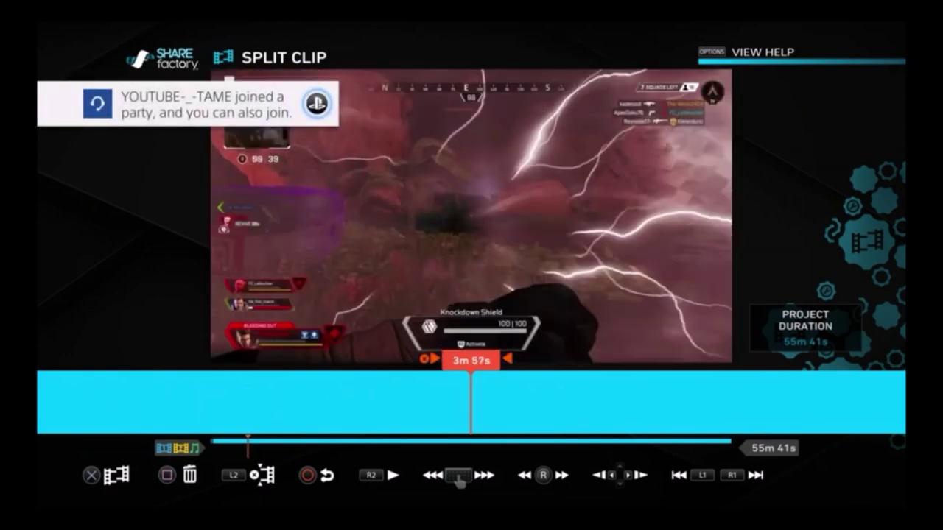
pyautogui.press('Left')
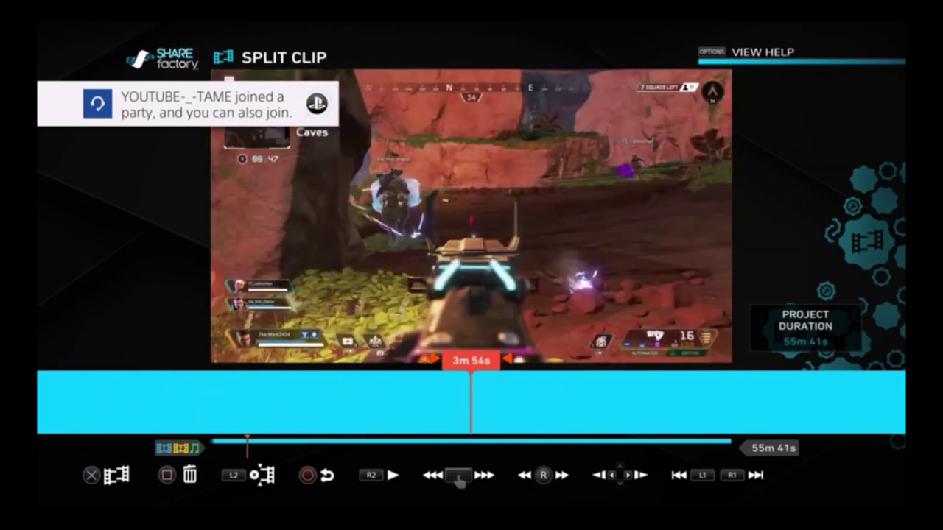
pyautogui.press('Return')
pyautogui.press('Return')
pyautogui.press('Delete')
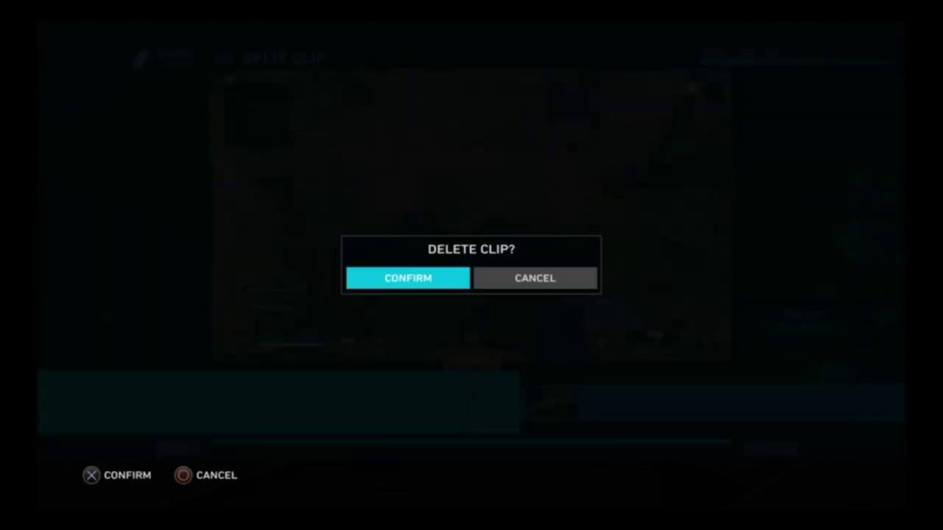
pyautogui.press('Return')
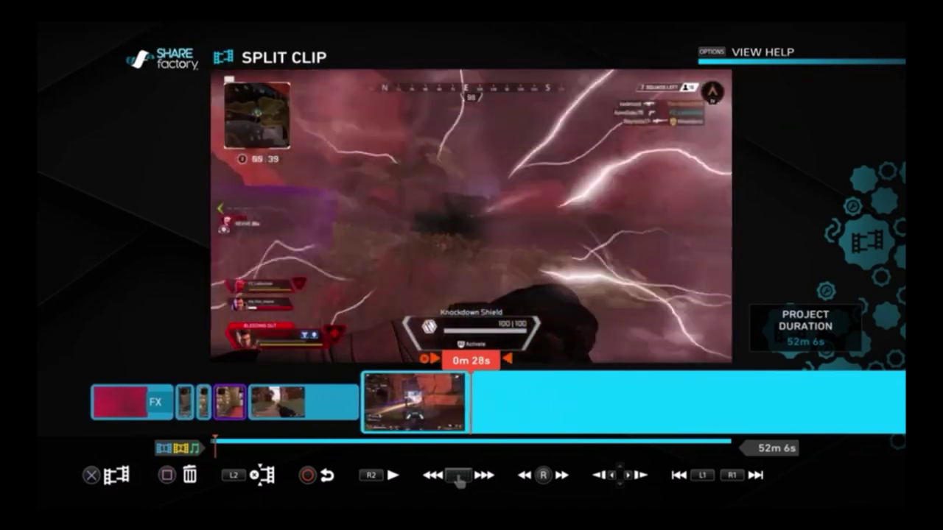
# - Split the clip at the current point, then scrub to 6m 19s and request deleting that section
pyautogui.press('Return')
pyautogui.press('Left')
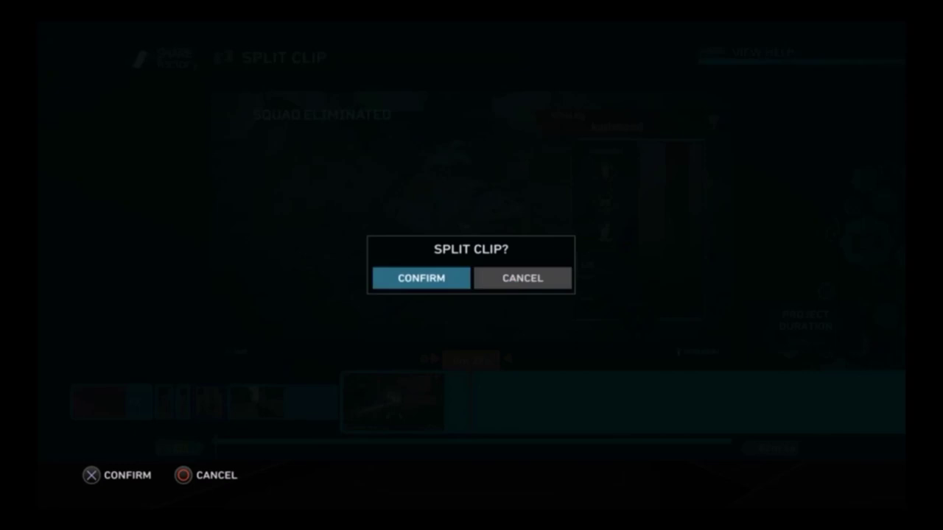
pyautogui.press('Return')
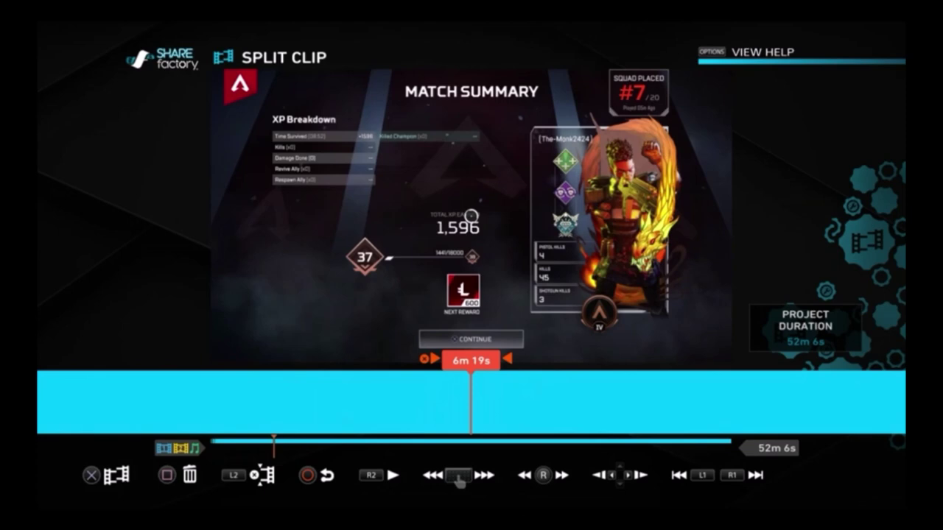
pyautogui.press('Delete')
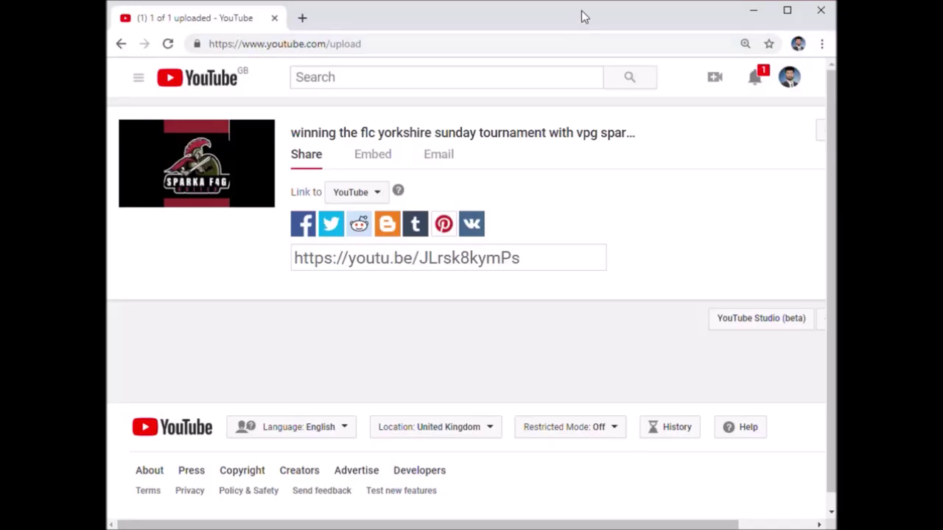
# - Open a blank new tab with the Google start page beside the YouTube upload tab
pyautogui.click(716, 80)
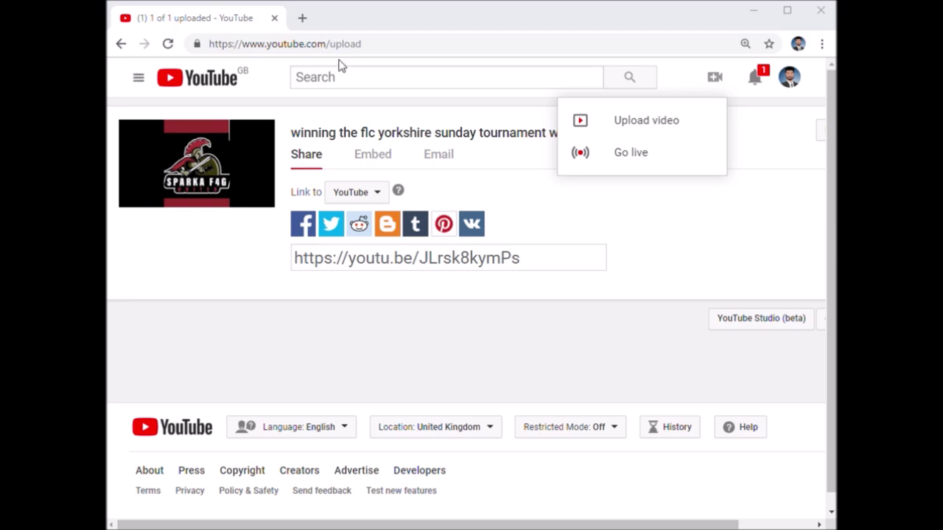
pyautogui.click(302, 18)
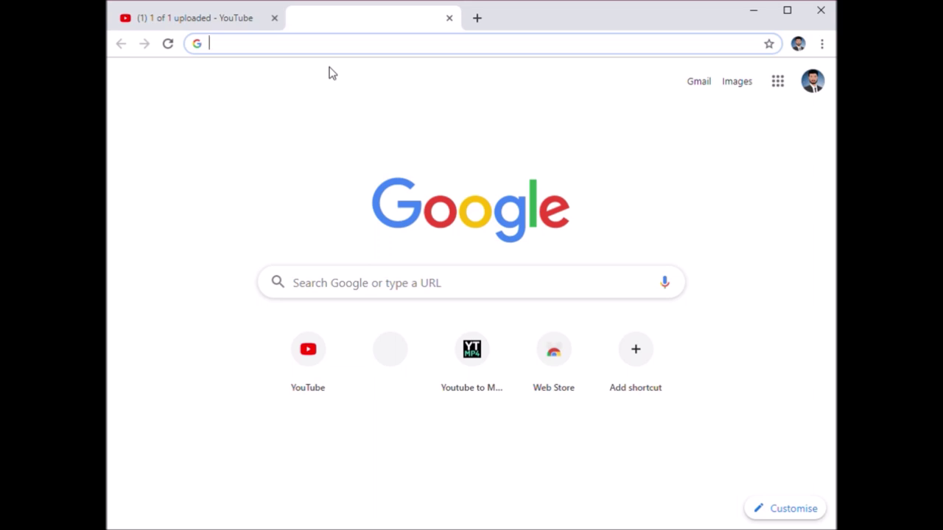
# - Search Google for 'apex legends' and preview the Octane picture in Images results
pyautogui.write('apex')
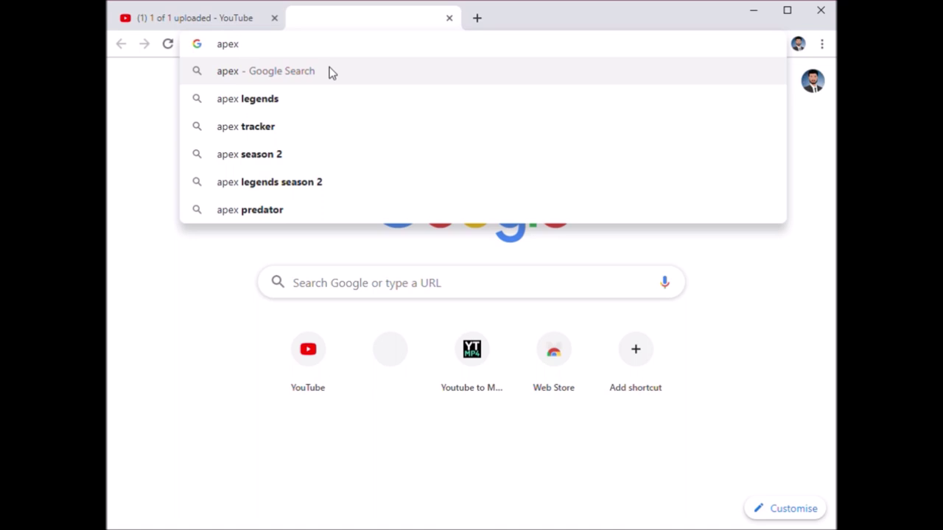
pyautogui.click(285, 108)
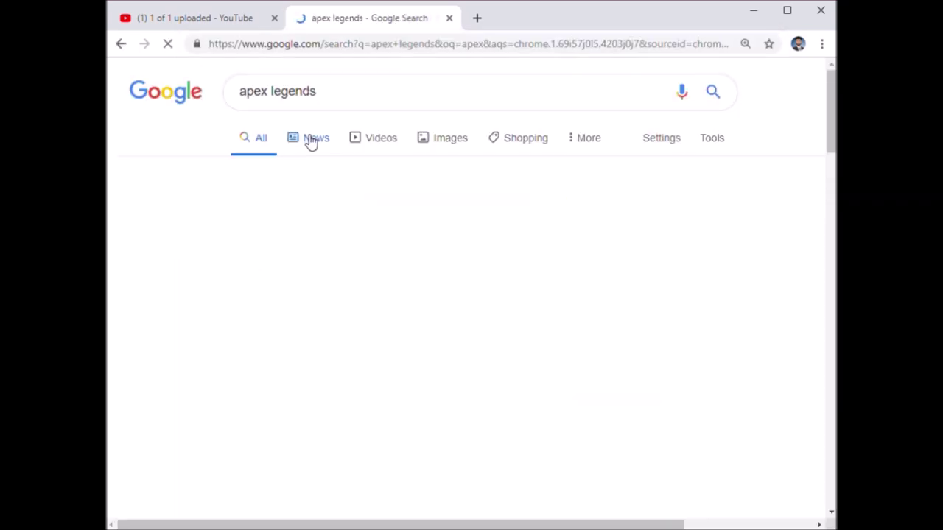
pyautogui.click(439, 135)
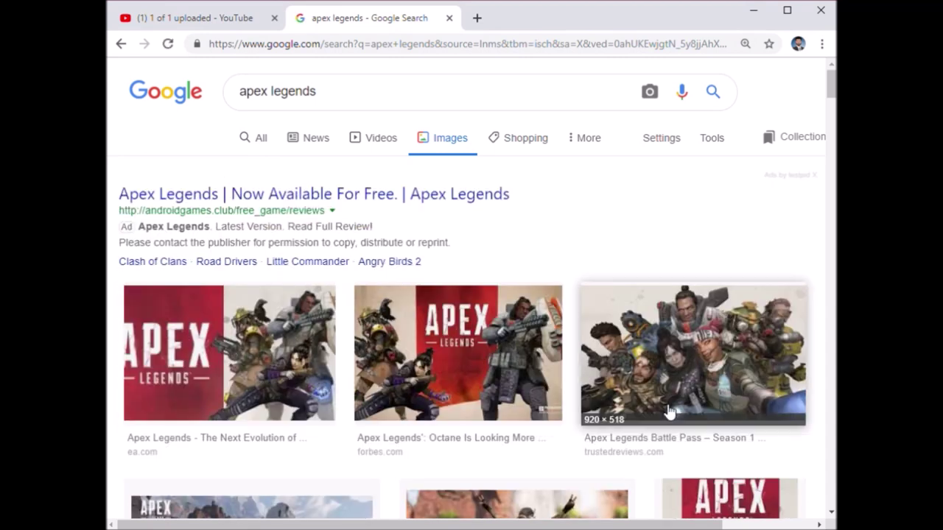
pyautogui.moveTo(830, 102); pyautogui.dragTo(834, 113)
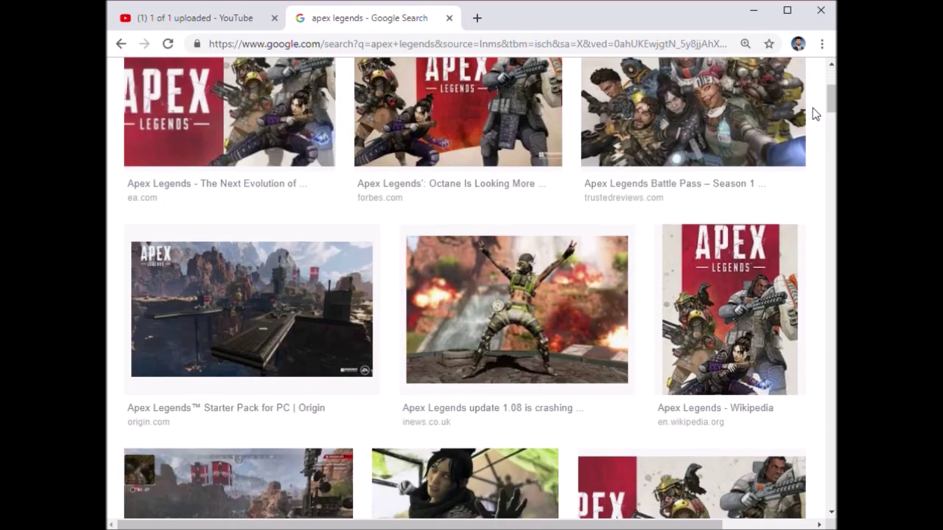
pyautogui.click(484, 277)
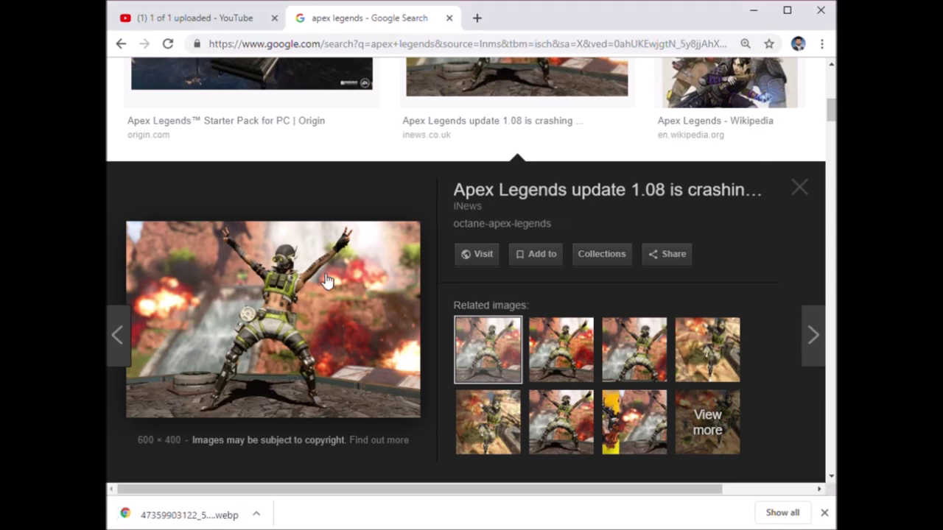
# - Save the Octane image as a .webp file and close the article and Google tabs
pyautogui.click(304, 346)
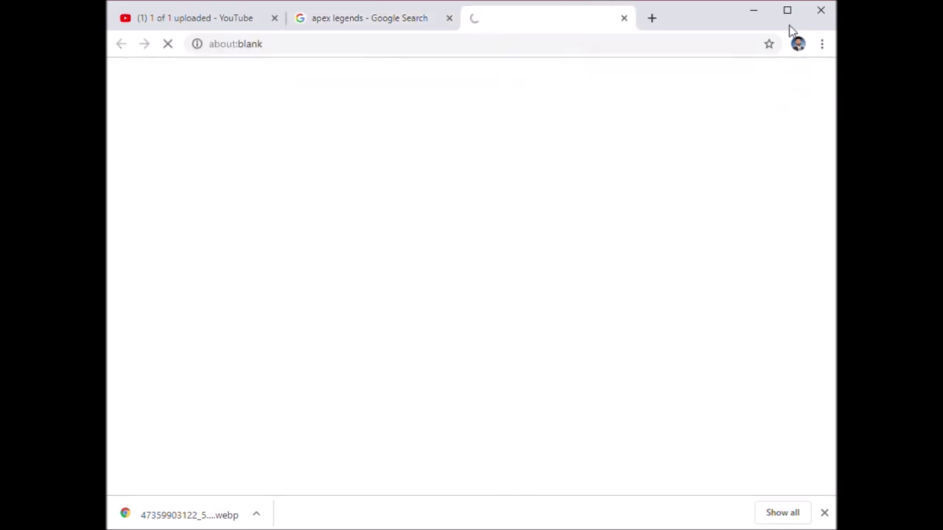
pyautogui.click(624, 17)
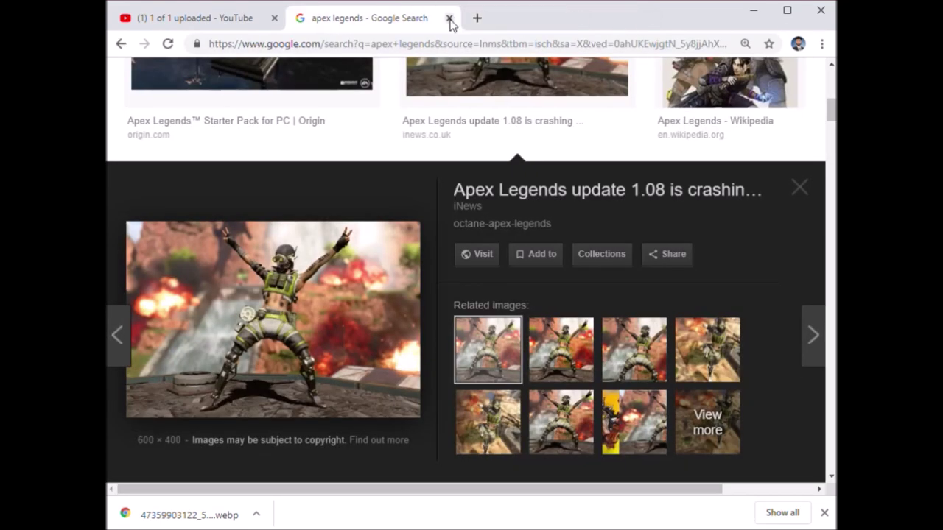
pyautogui.click(448, 18)
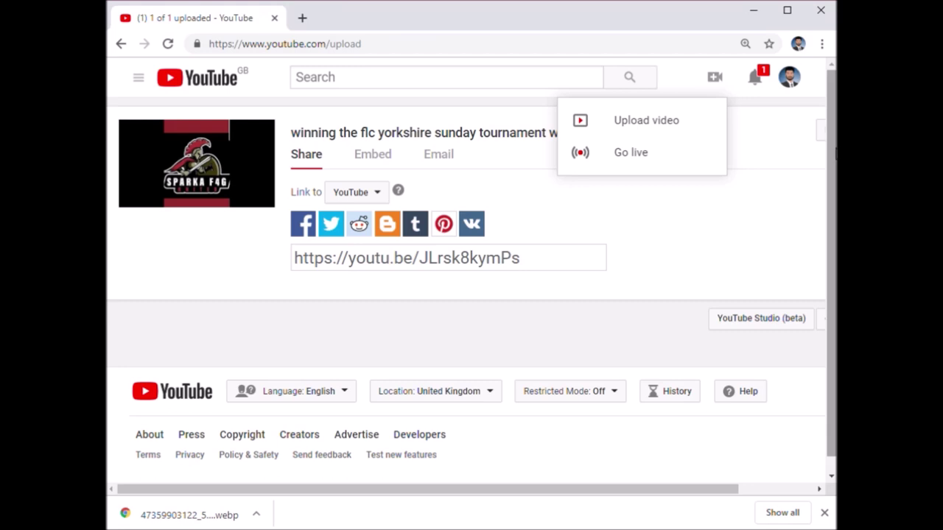
pyautogui.scroll(-1, 830, 258)
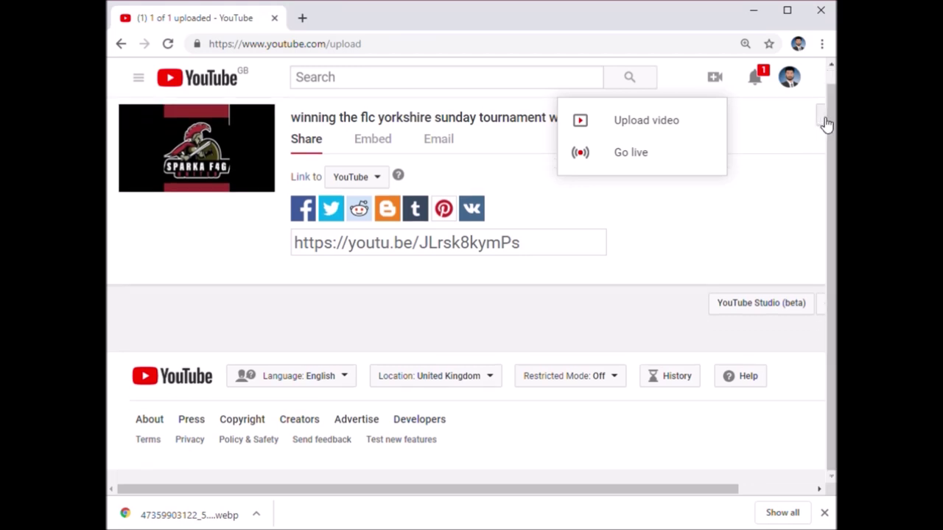
pyautogui.moveTo(828, 192); pyautogui.dragTo(831, 390)
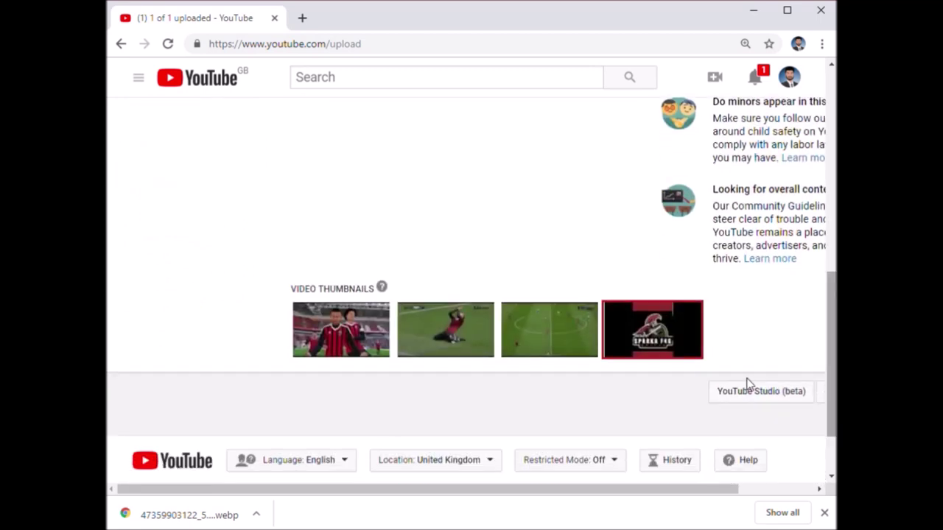
pyautogui.click(651, 340)
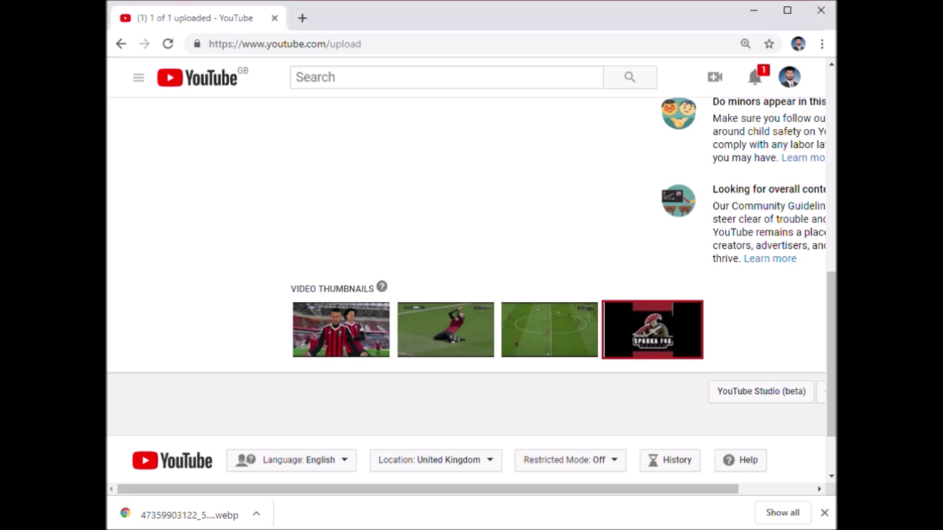
pyautogui.moveTo(673, 353)
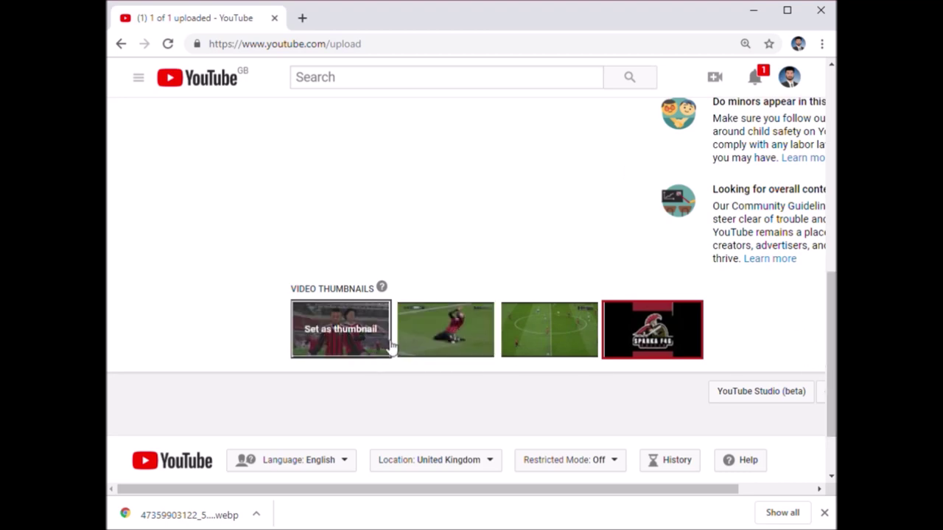
pyautogui.moveTo(832, 390); pyautogui.dragTo(822, 110)
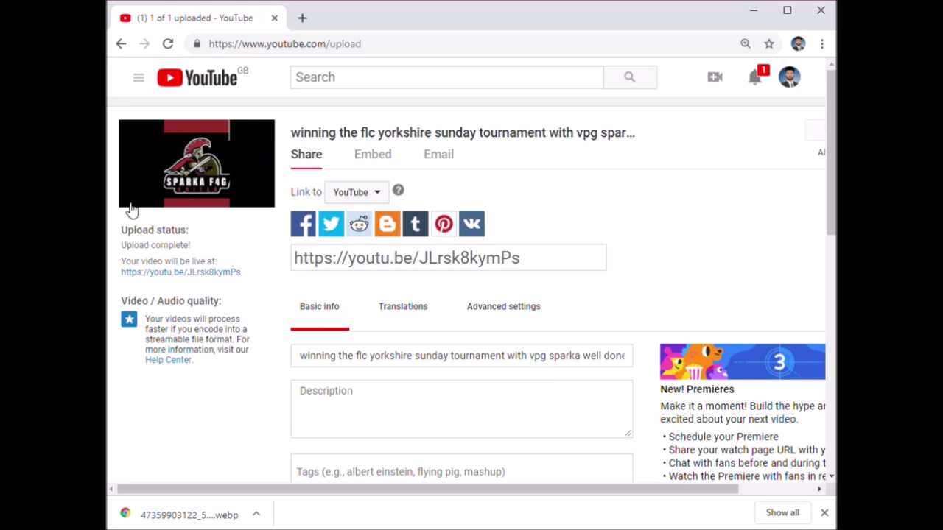
pyautogui.moveTo(825, 181); pyautogui.dragTo(832, 133)
# - Search Google in a new tab for 'youtube banners free'
pyautogui.click(302, 17)
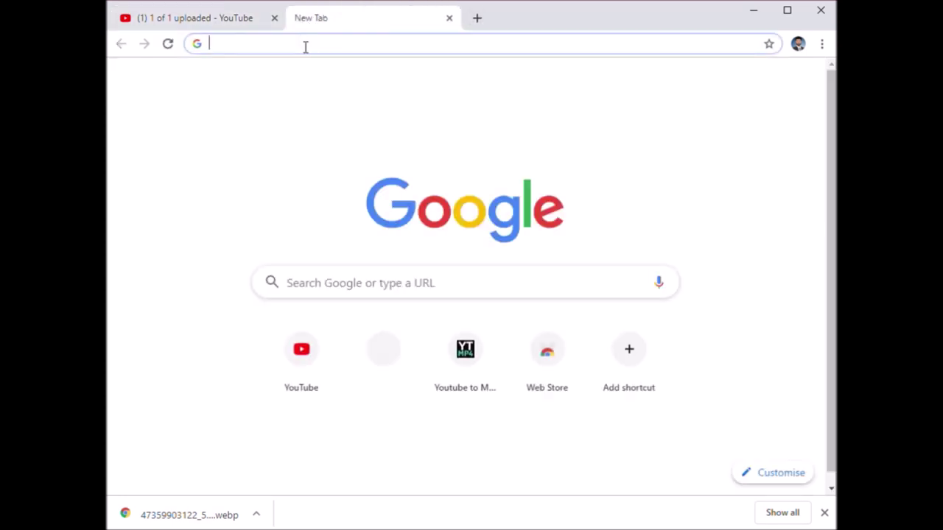
pyautogui.write('you')
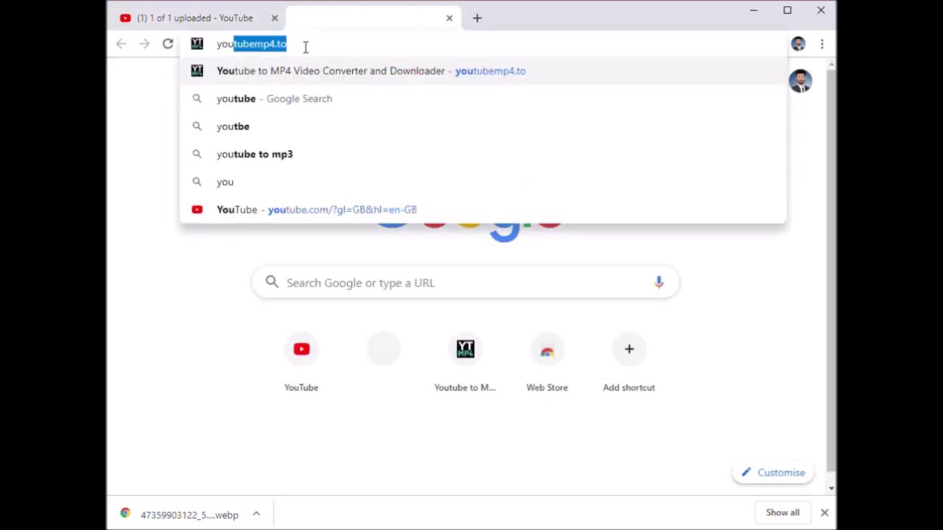
pyautogui.write('tube ')
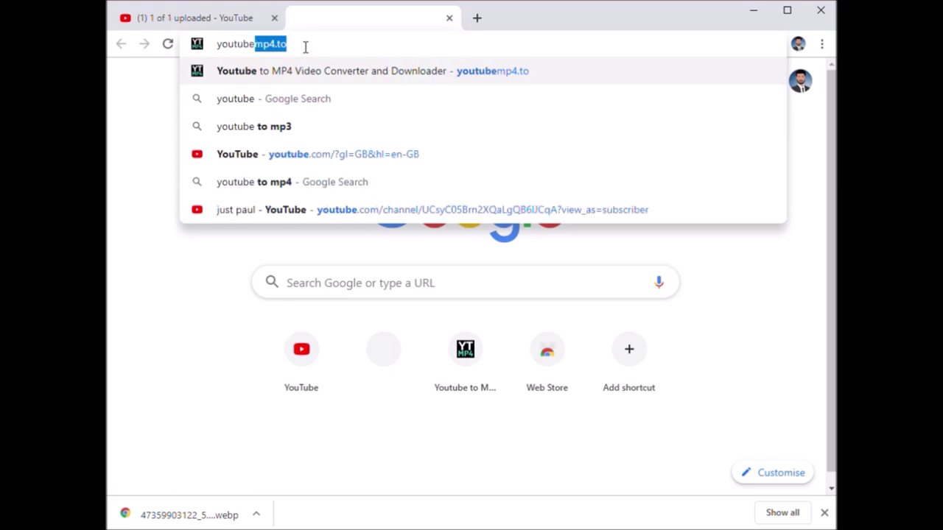
pyautogui.write('ba')
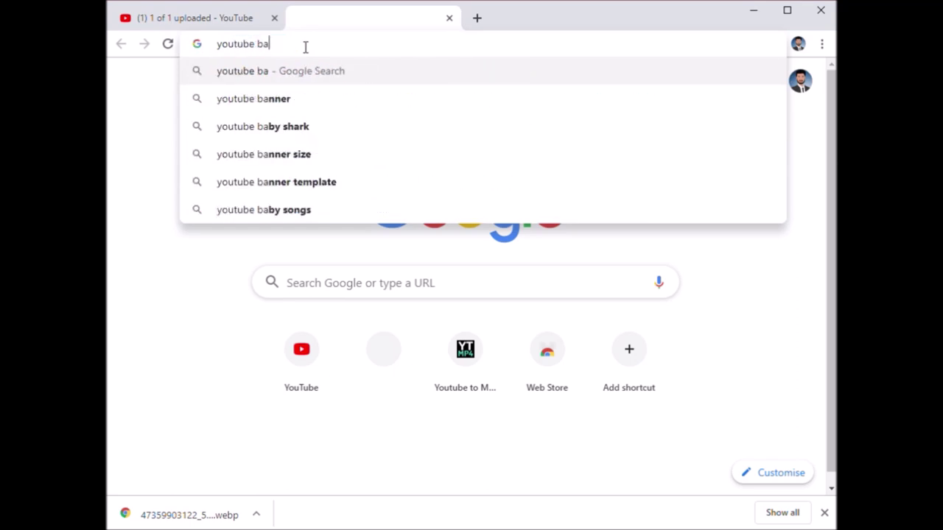
pyautogui.write('nn')
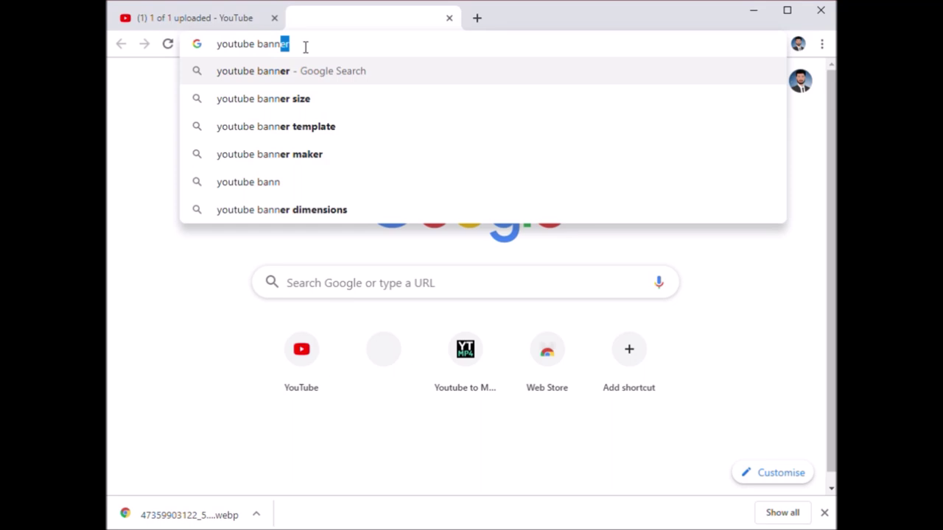
pyautogui.press('BackSpace')
pyautogui.press('BackSpace')
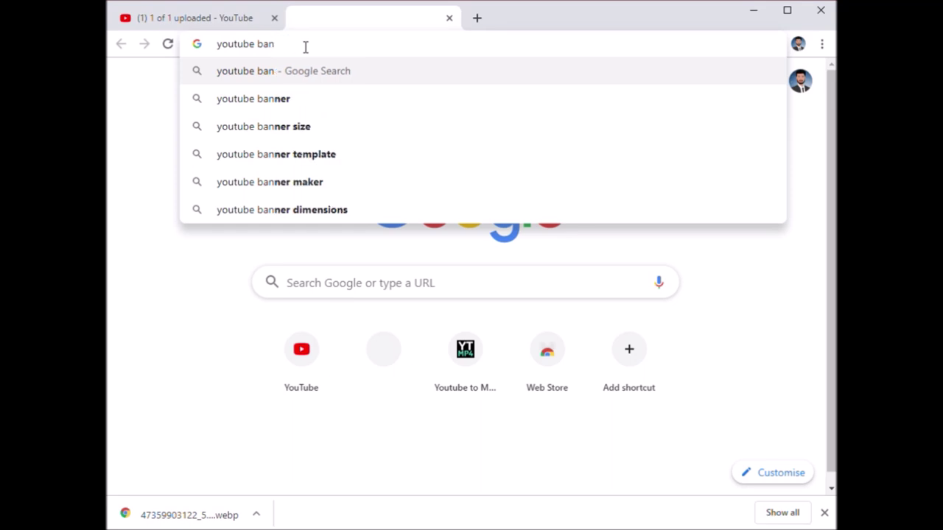
pyautogui.press('BackSpace')
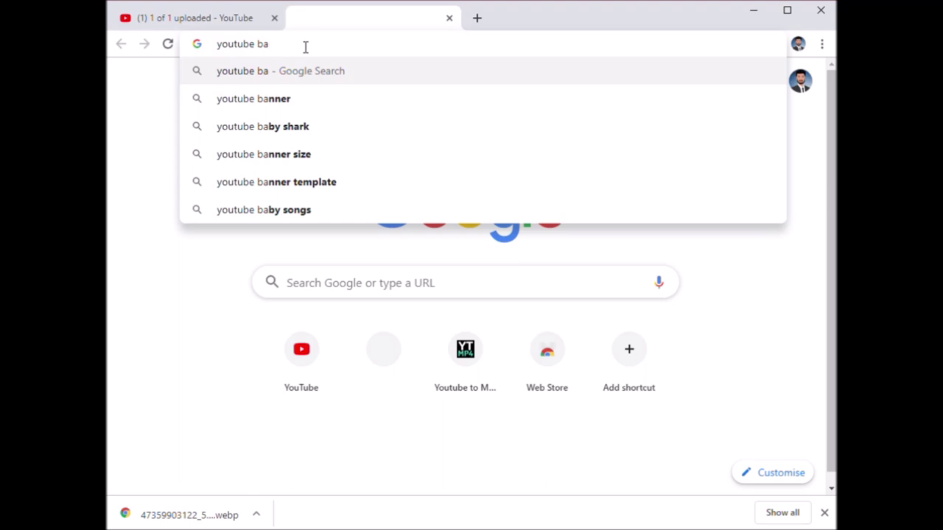
pyautogui.write('nners')
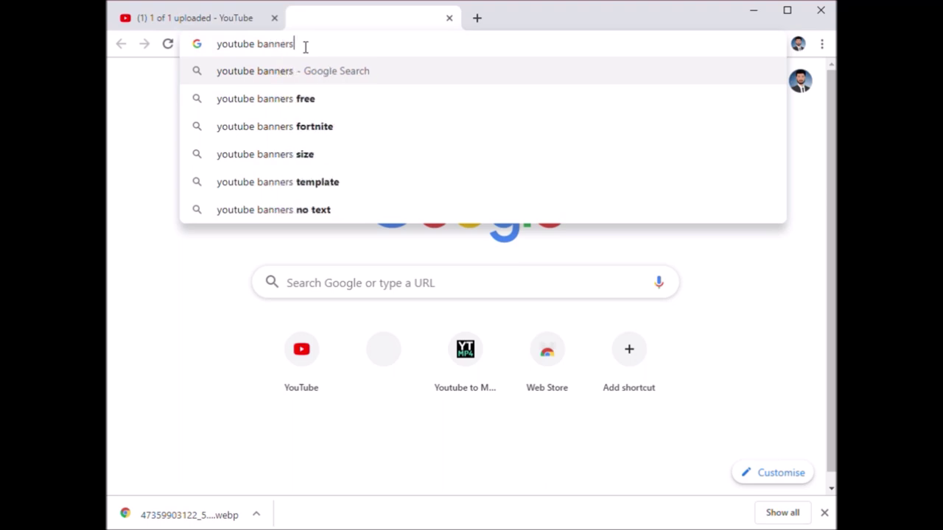
pyautogui.click(273, 114)
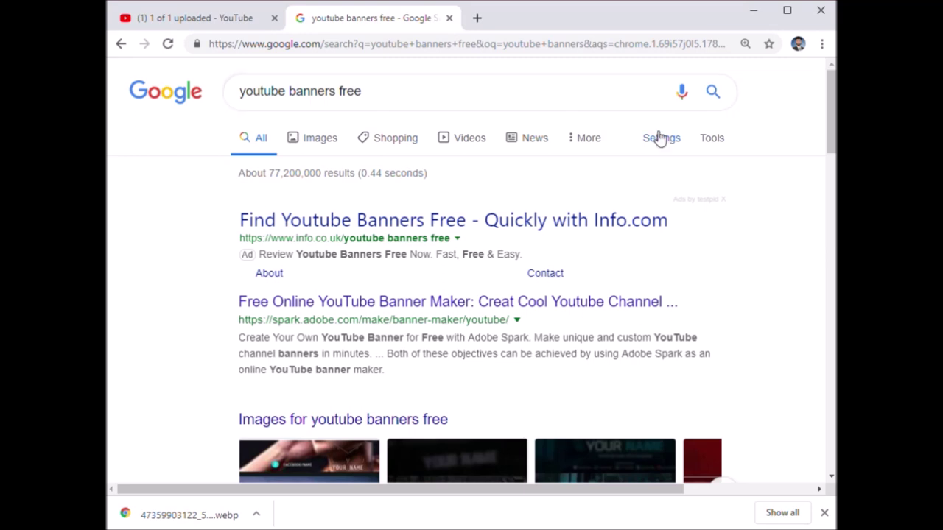
# - Browse the free banner results, then close the search tab to return to YouTube
pyautogui.moveTo(832, 133); pyautogui.dragTo(832, 171)
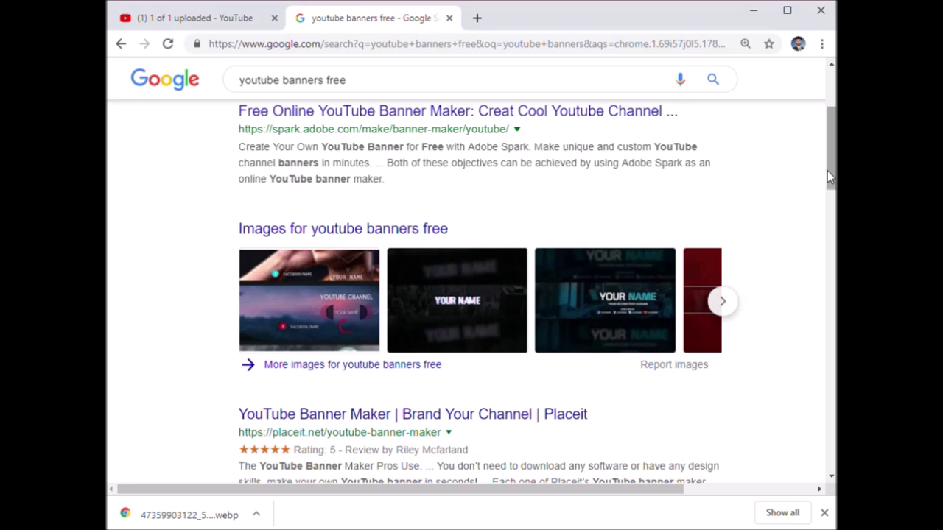
pyautogui.moveTo(828, 170); pyautogui.dragTo(832, 114)
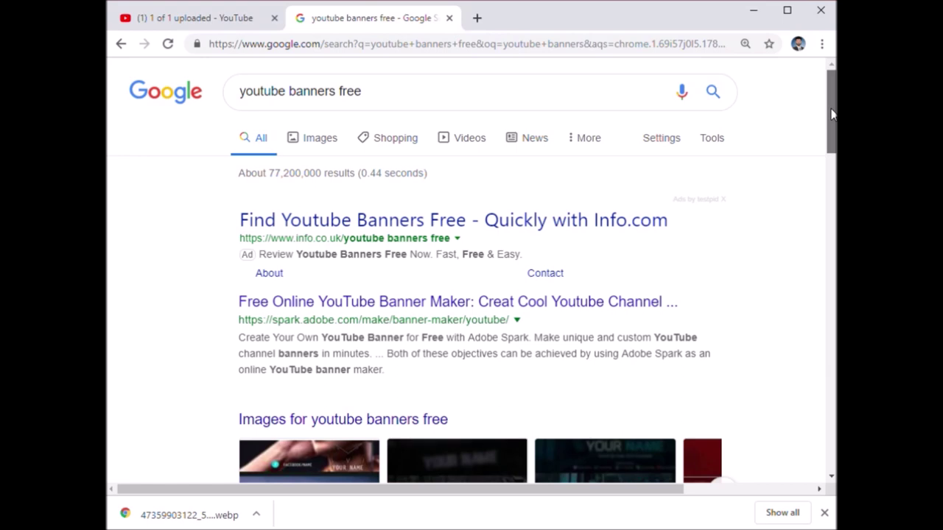
pyautogui.moveTo(832, 133); pyautogui.dragTo(827, 54)
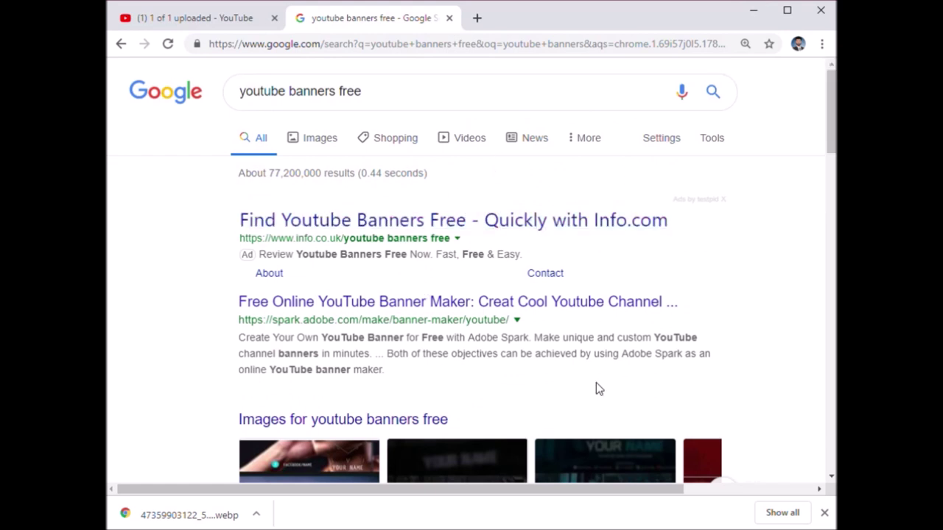
pyautogui.click(450, 19)
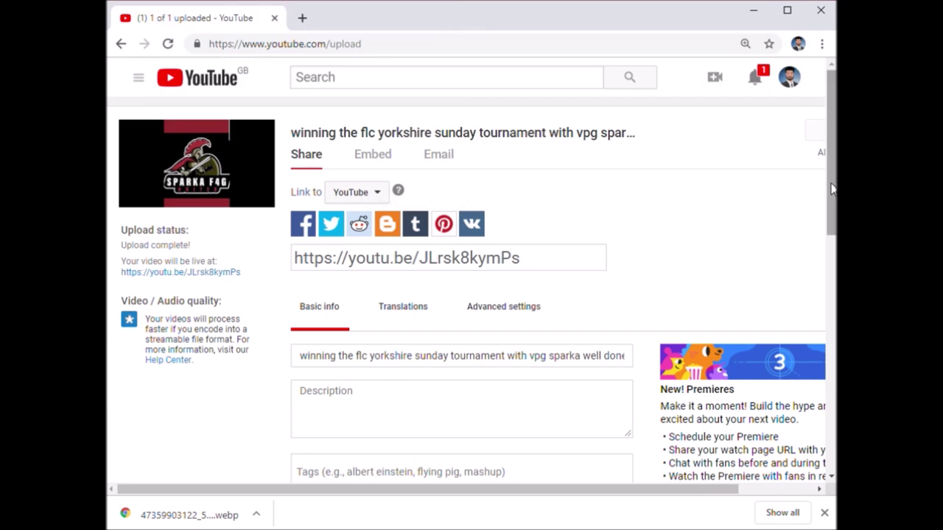
# - Go back to the YouTube home page and choose Your channel from the account menu
pyautogui.moveTo(833, 185)
pyautogui.mouseDown()
pyautogui.moveTo(833, 239)
pyautogui.moveTo(832, 174)
pyautogui.mouseUp()
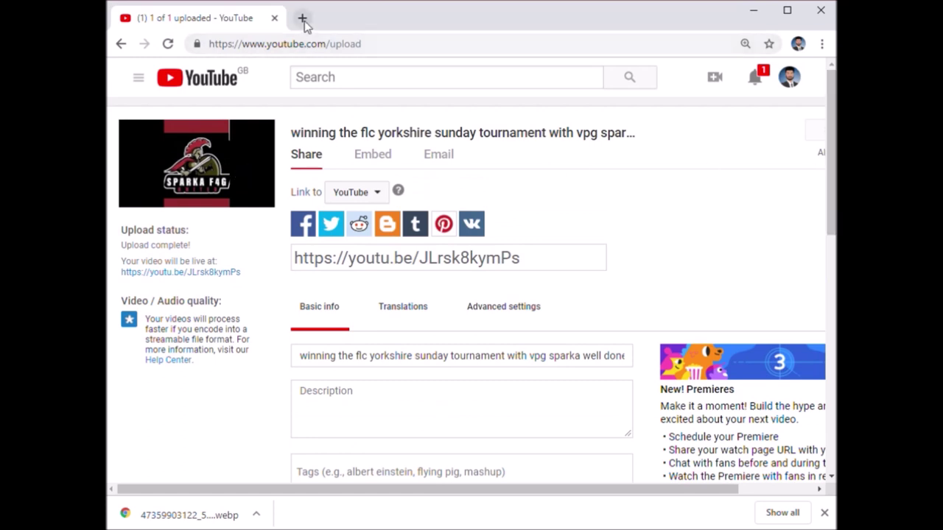
pyautogui.click(797, 82)
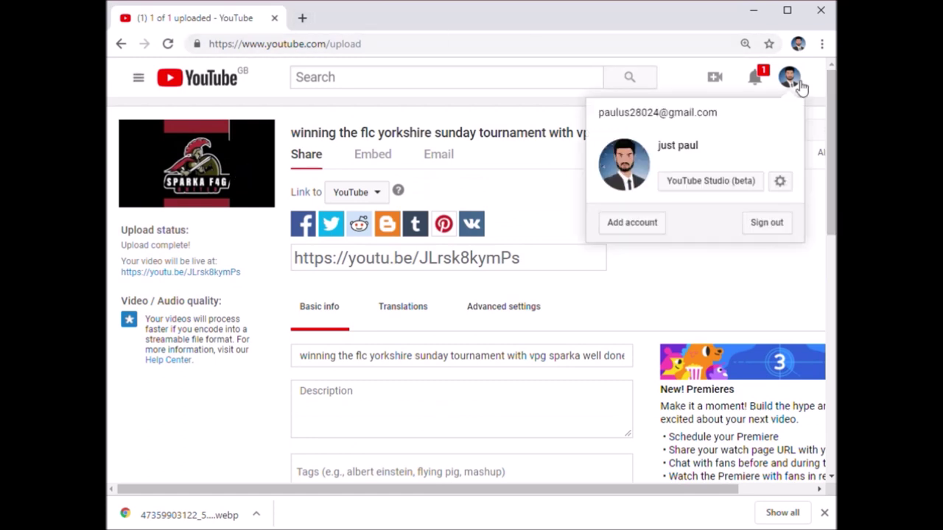
pyautogui.click(120, 45)
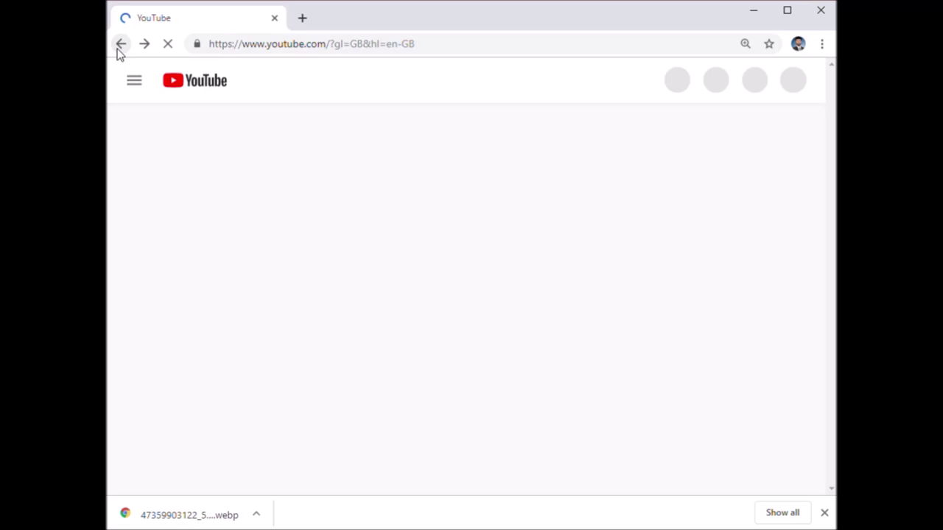
pyautogui.click(120, 45)
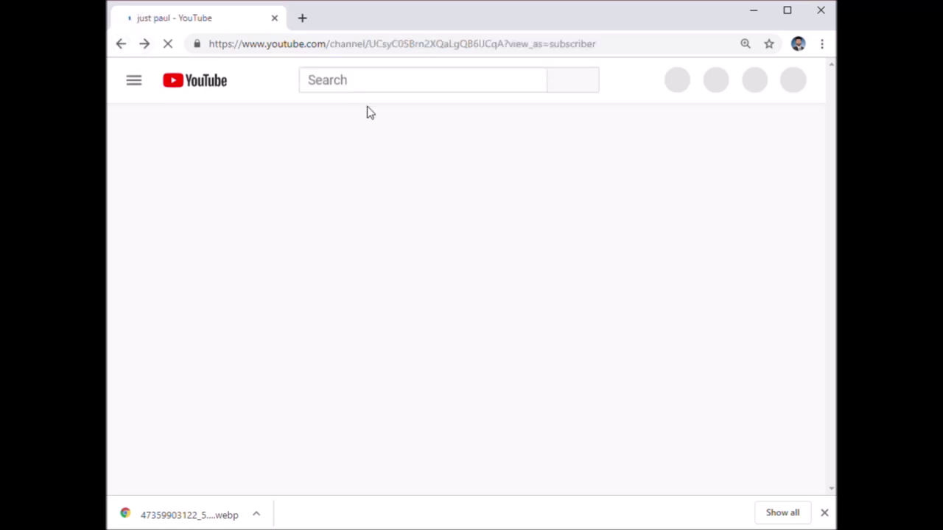
pyautogui.hotkey('alt', 'Left')
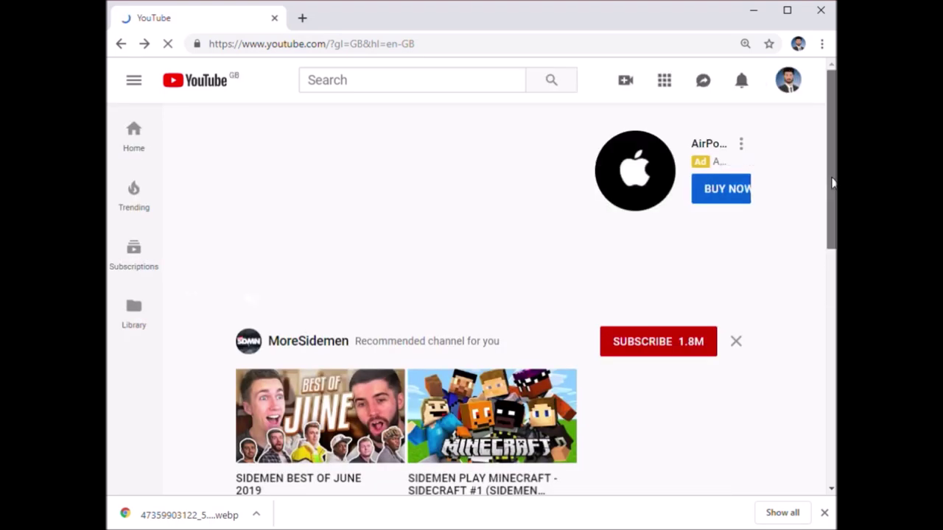
pyautogui.click(787, 87)
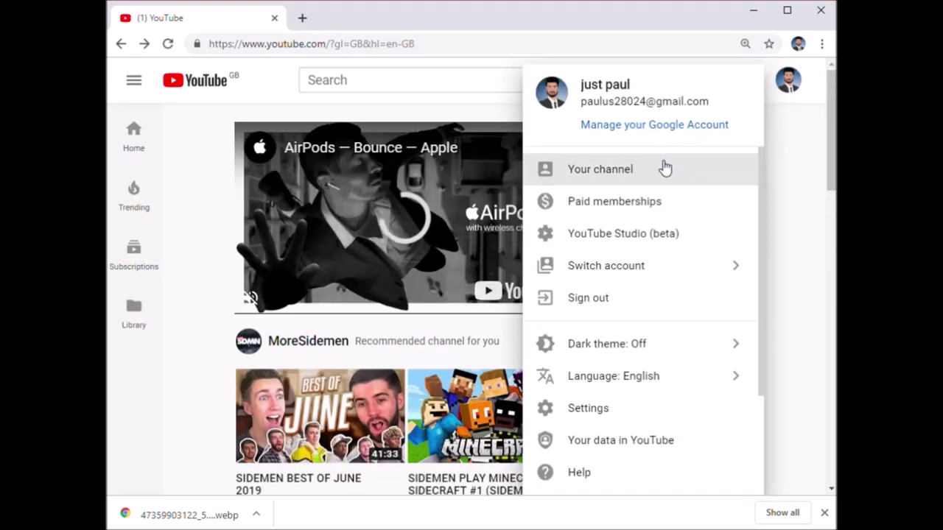
pyautogui.click(663, 167)
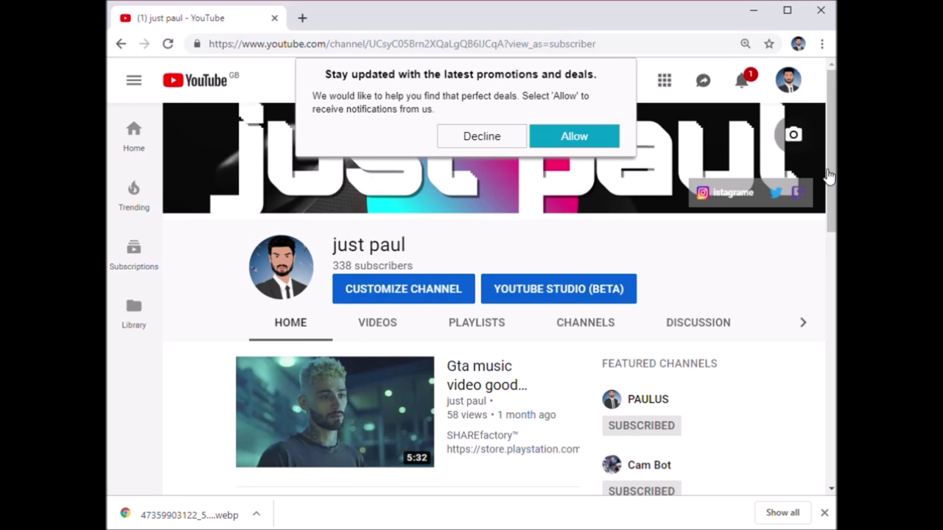
# - Decline the promotions notification, scroll the channel page, and open Customize Channel
pyautogui.moveTo(831, 180); pyautogui.dragTo(832, 195)
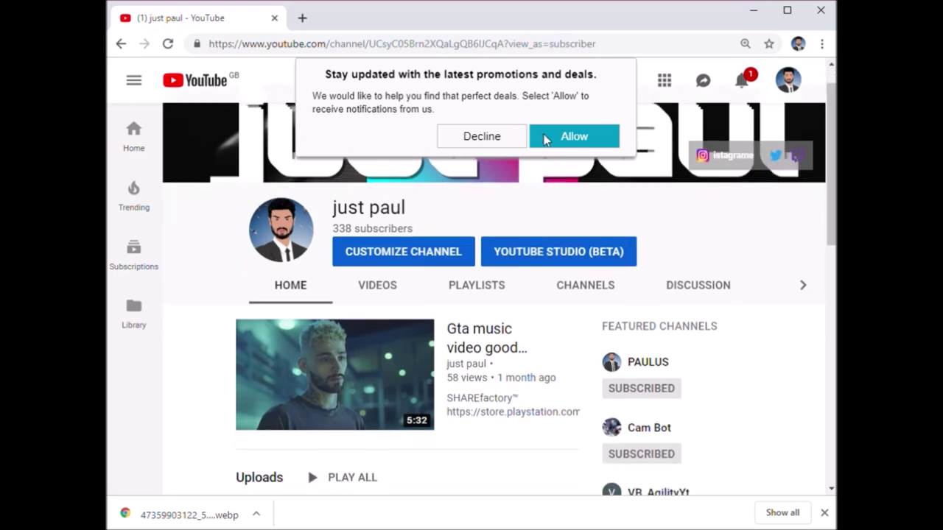
pyautogui.click(494, 136)
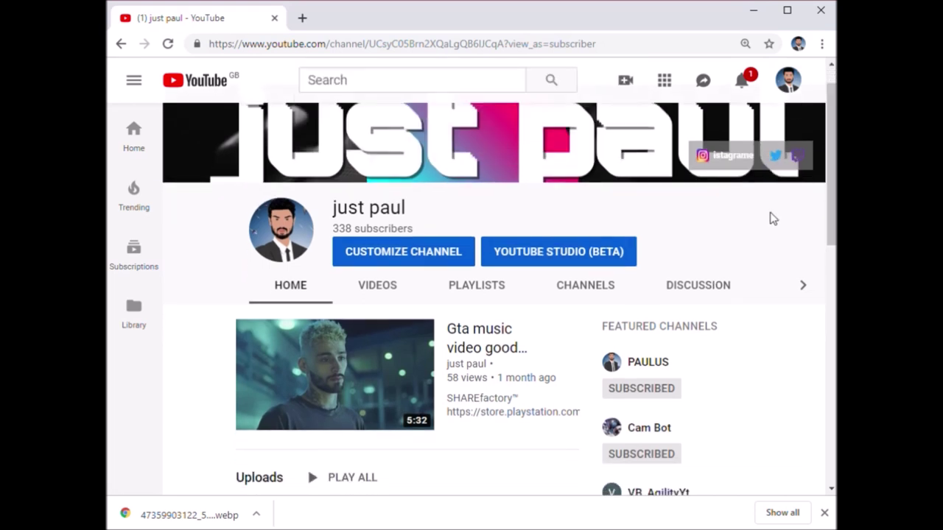
pyautogui.moveTo(829, 212); pyautogui.dragTo(835, 284)
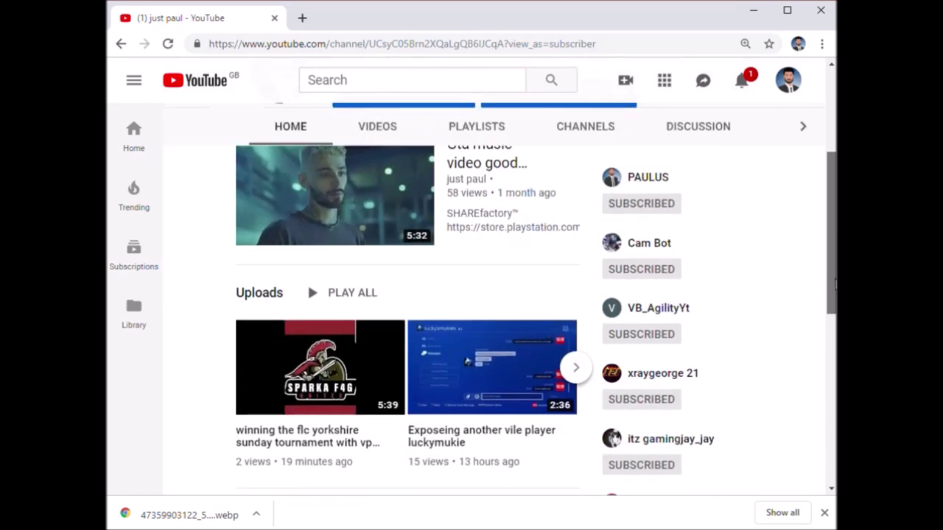
pyautogui.moveTo(834, 283); pyautogui.dragTo(825, 154)
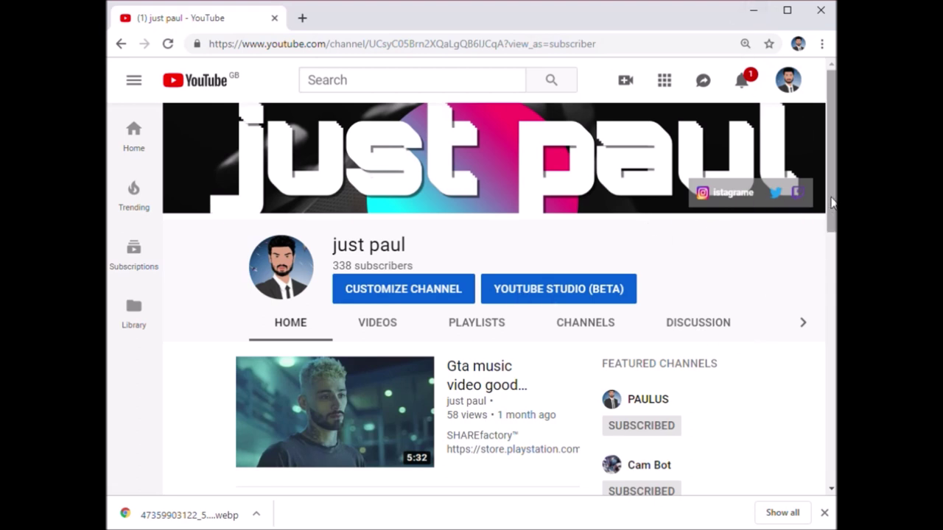
pyautogui.moveTo(832, 202); pyautogui.dragTo(832, 285)
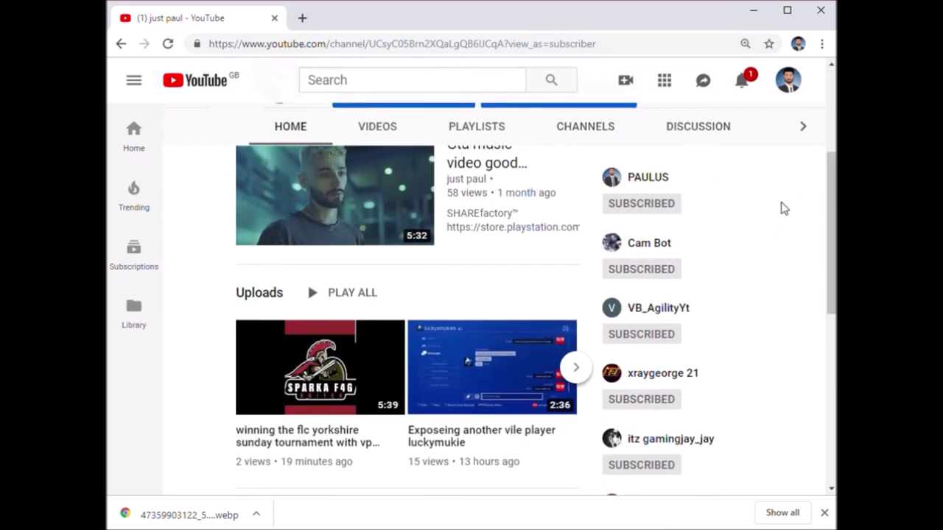
pyautogui.moveTo(832, 232); pyautogui.dragTo(831, 165)
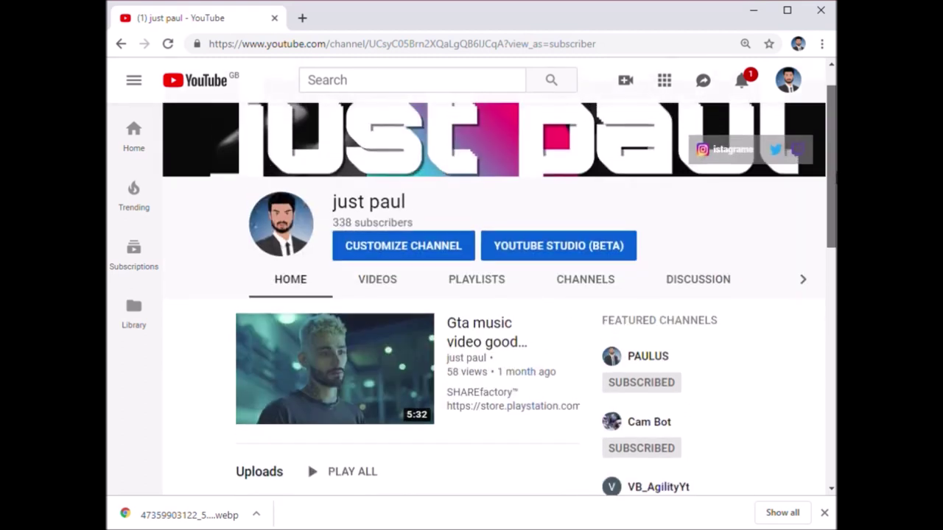
pyautogui.click(455, 251)
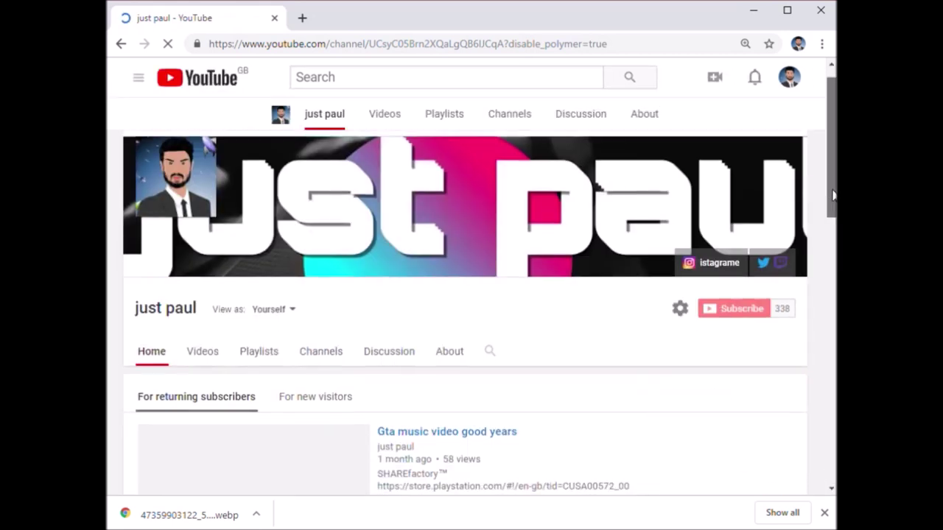
pyautogui.scroll(-2, 831, 189)
pyautogui.scroll(-3, 471, 310)
pyautogui.scroll(1, 471, 309)
pyautogui.scroll(-1, 471, 309)
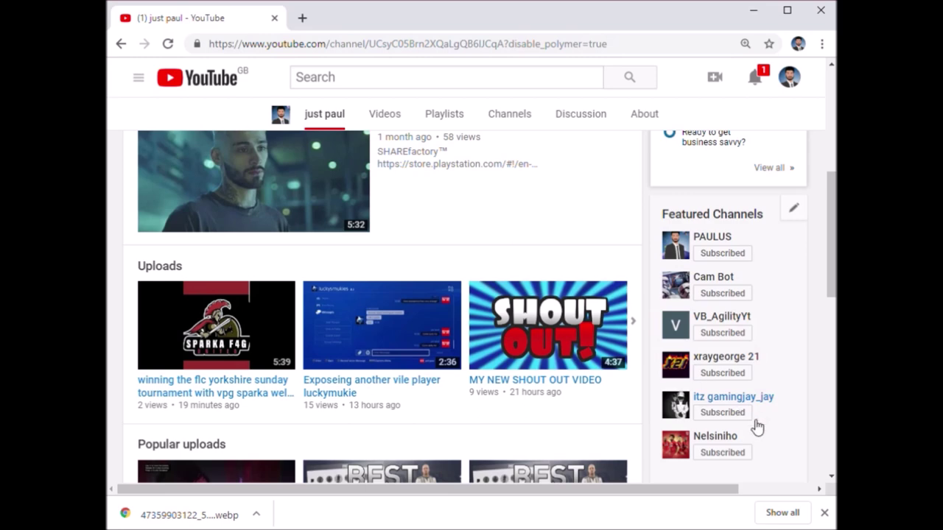
pyautogui.moveTo(829, 275); pyautogui.dragTo(827, 136)
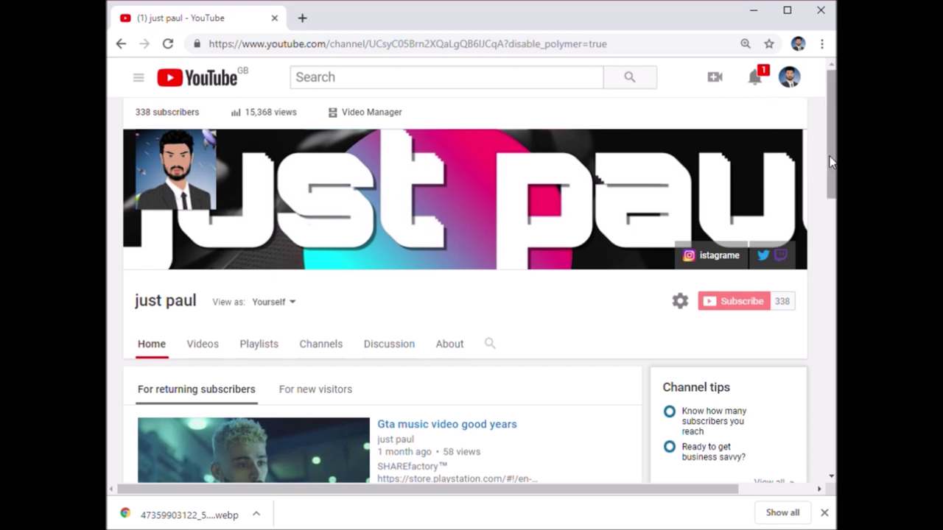
pyautogui.moveTo(794, 148)
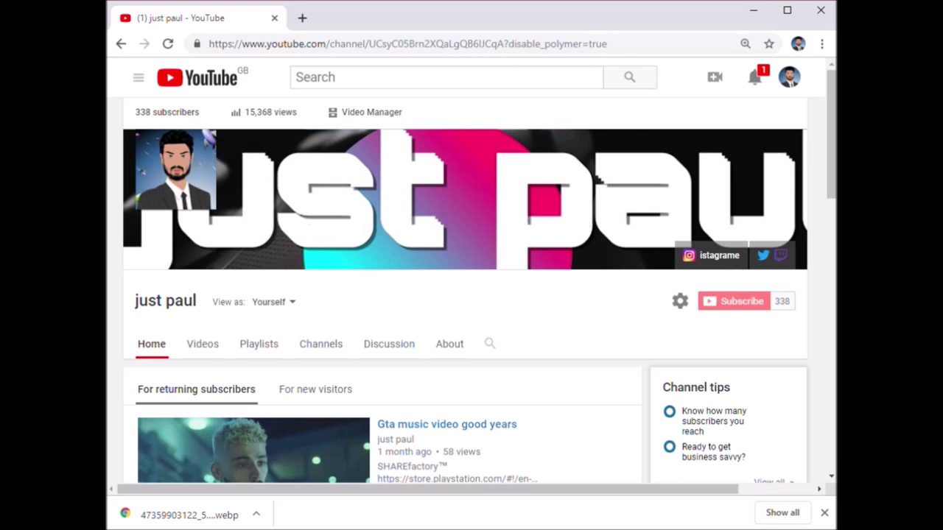
pyautogui.moveTo(832, 154)
pyautogui.mouseDown()
pyautogui.moveTo(832, 190)
pyautogui.moveTo(832, 147)
pyautogui.mouseUp()
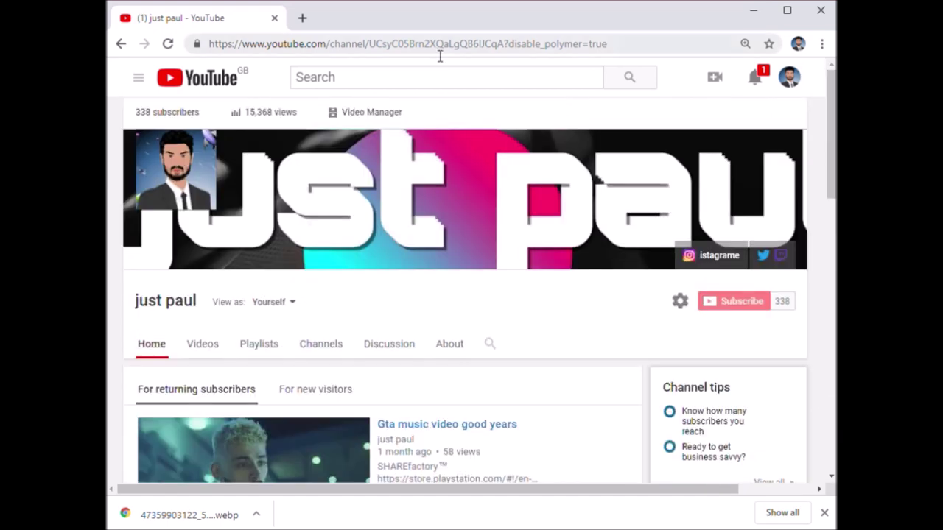
# - Search YouTube for 'ncs' and open the NoCopyrightSounds channel
pyautogui.click(401, 88)
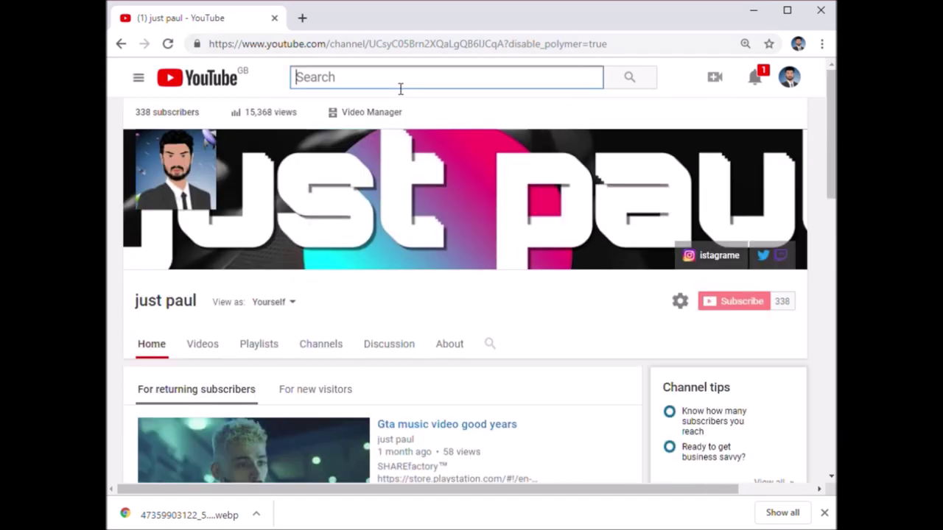
pyautogui.write('ncs')
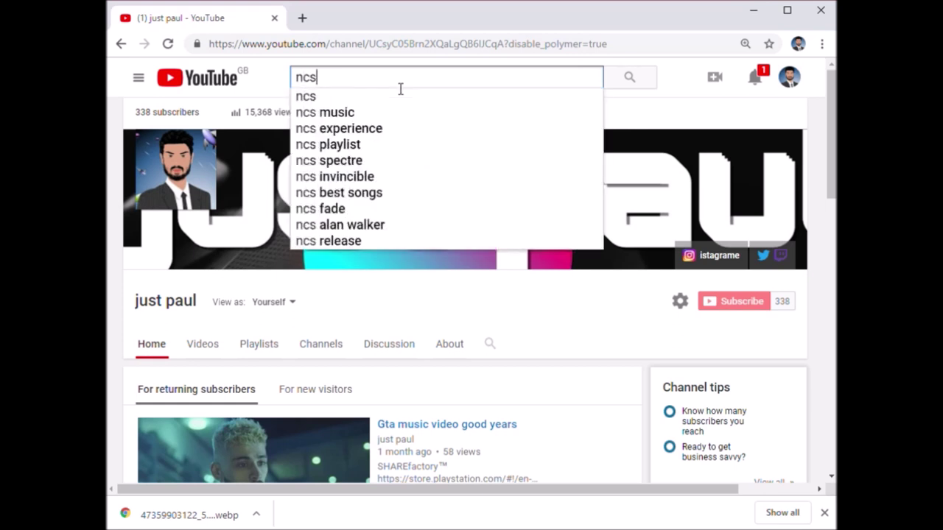
pyautogui.press('Return')
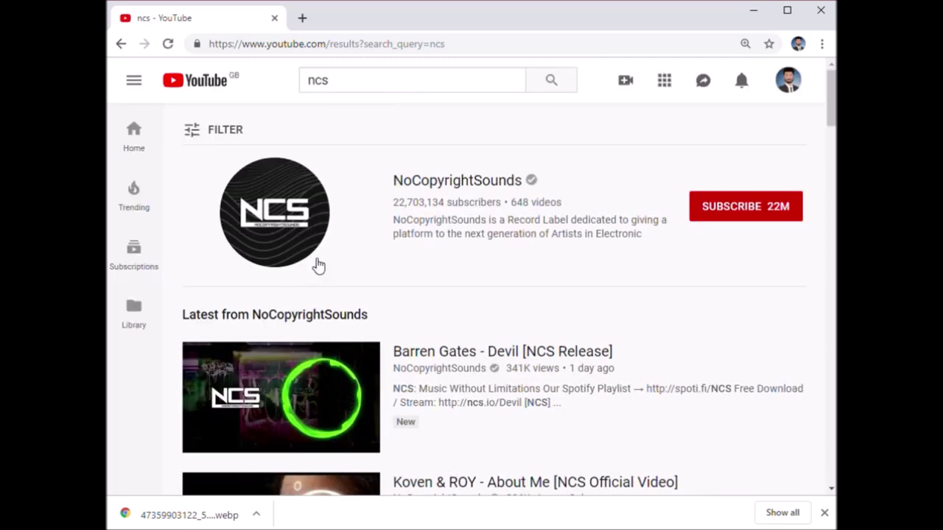
pyautogui.click(296, 256)
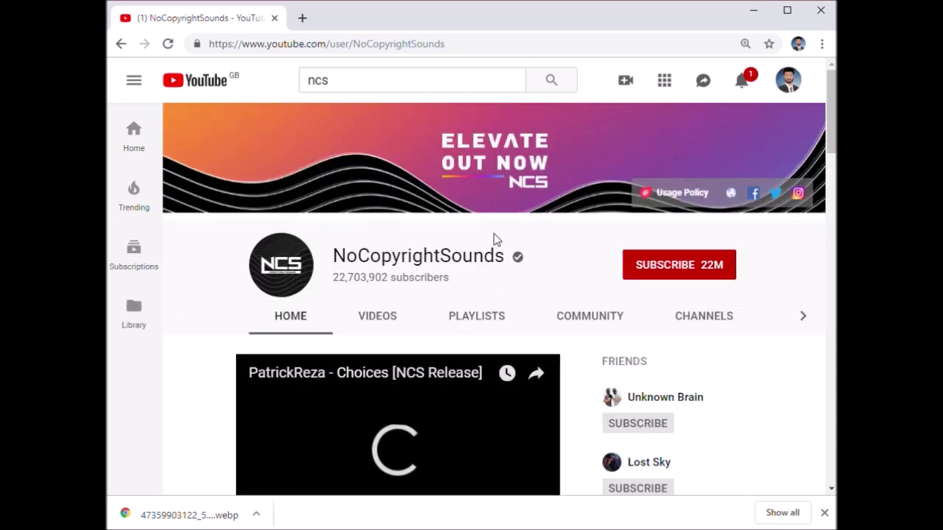
# - Play the Coopex & NEZZY - You And Me video muted and select its URL
pyautogui.scroll(-5, 318, 229)
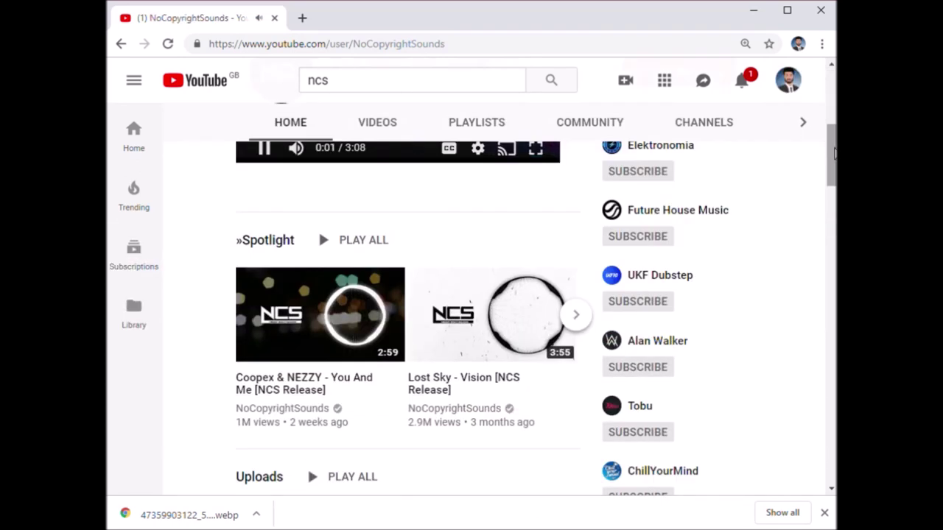
pyautogui.click(275, 329)
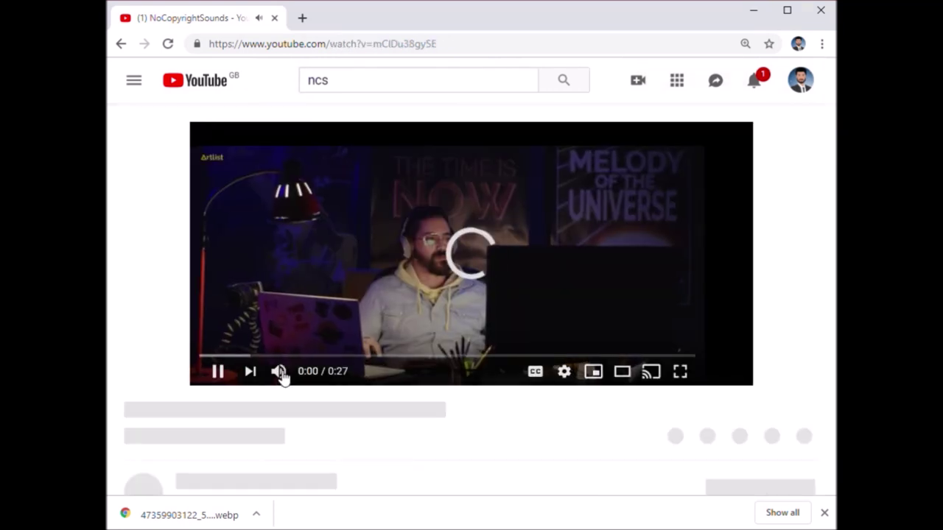
pyautogui.click(274, 372)
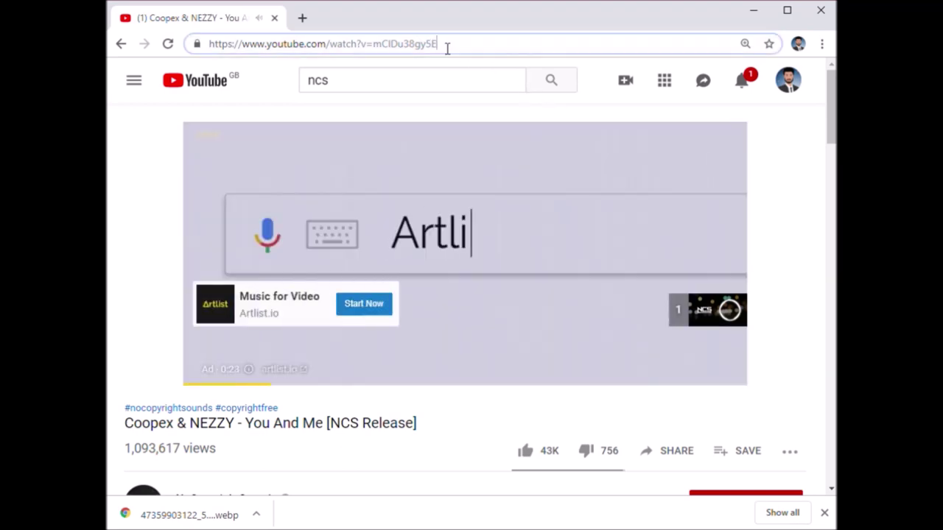
pyautogui.moveTo(446, 46); pyautogui.dragTo(200, 46)
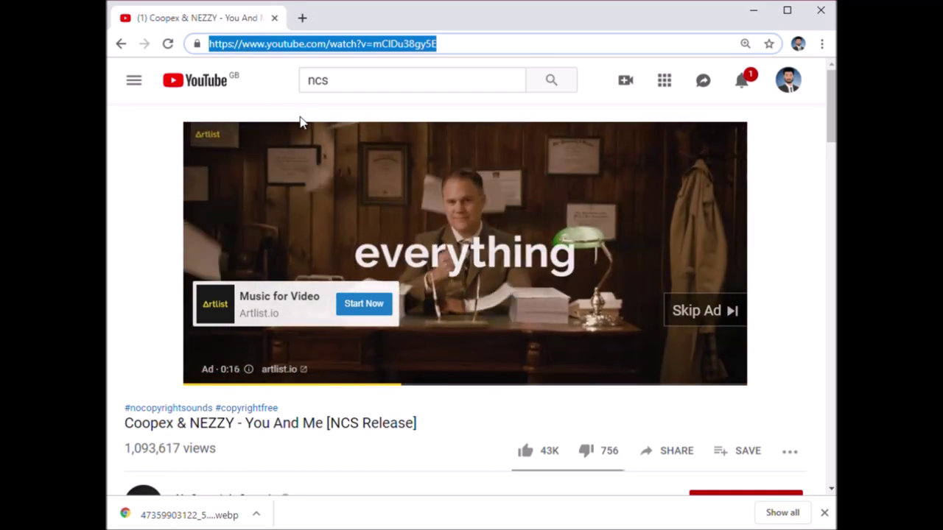
# - Search Google for 'youtube to mp3' in a new tab and scroll through the results
pyautogui.click(298, 19)
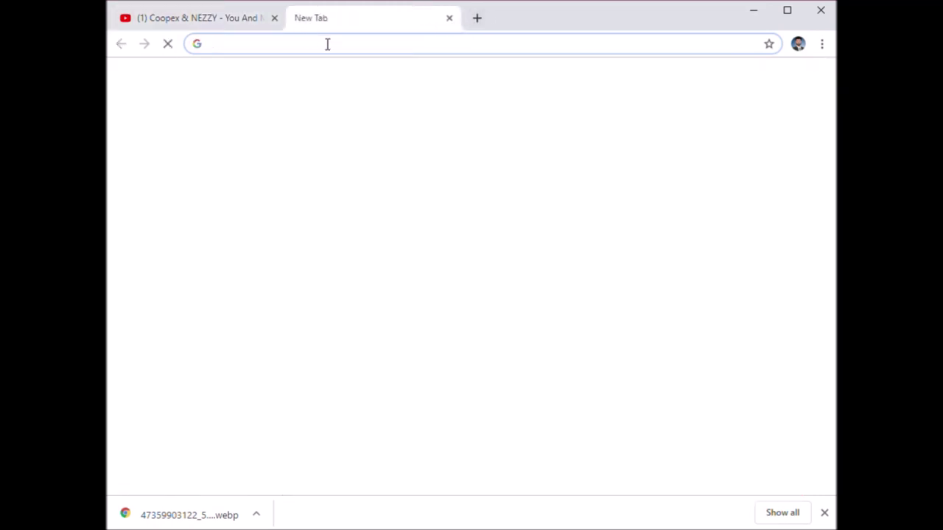
pyautogui.write('youtubemp4.to')
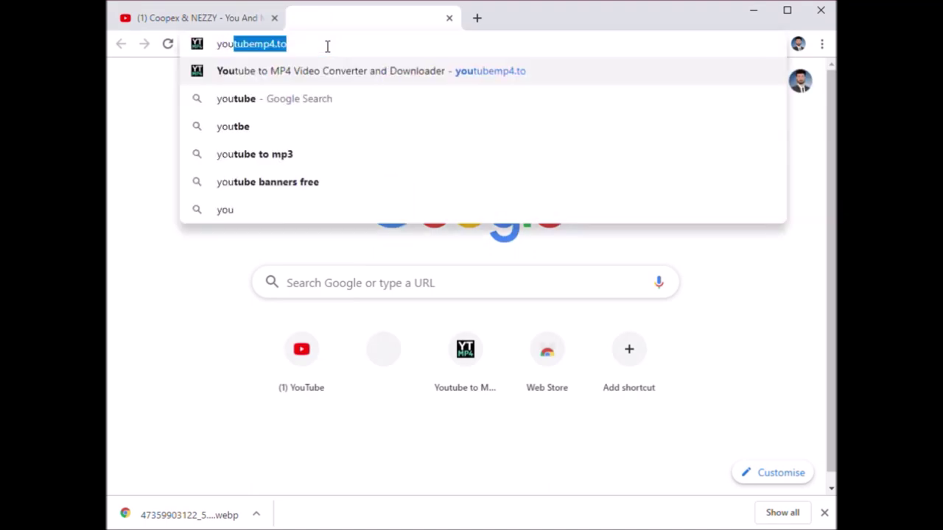
pyautogui.click(296, 152)
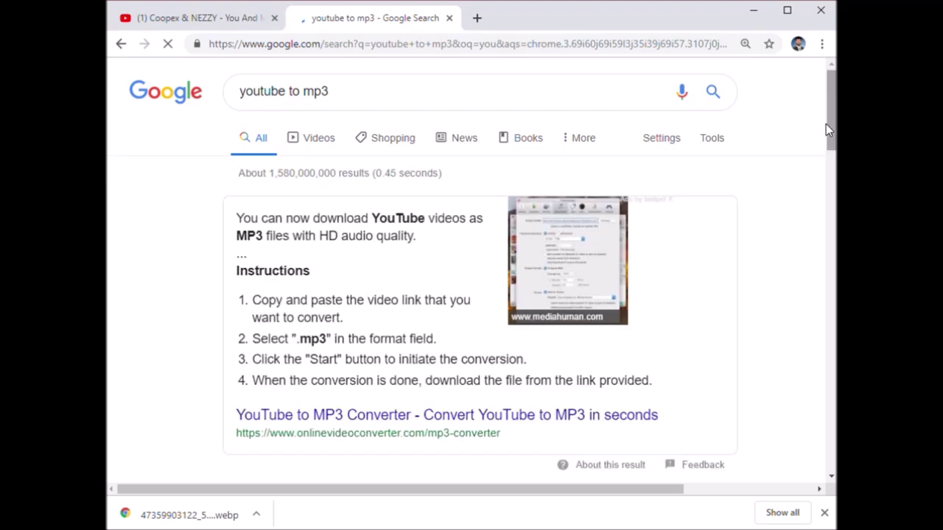
pyautogui.moveTo(832, 130); pyautogui.dragTo(820, 200)
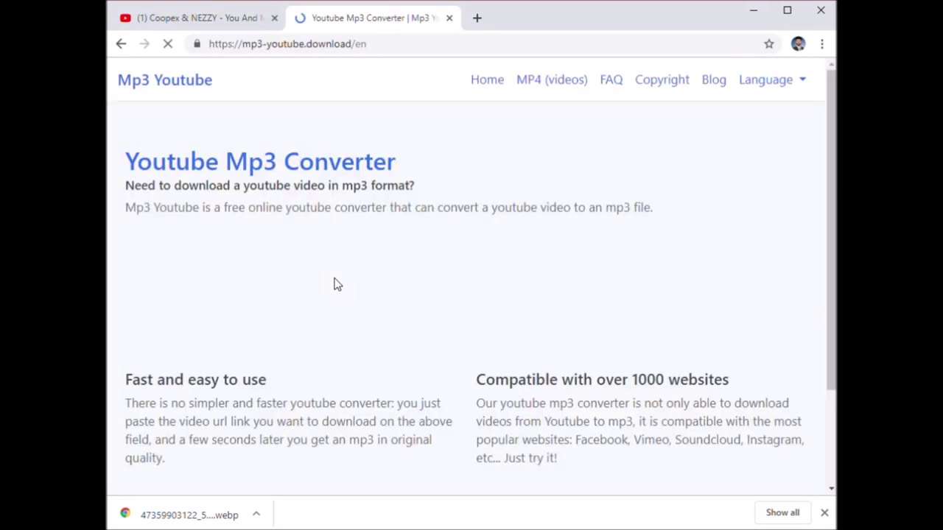
# - Paste the Coopex & NEZZY - You And Me link and convert it to MP3, dismissing the pop-up tab
pyautogui.click(335, 307)
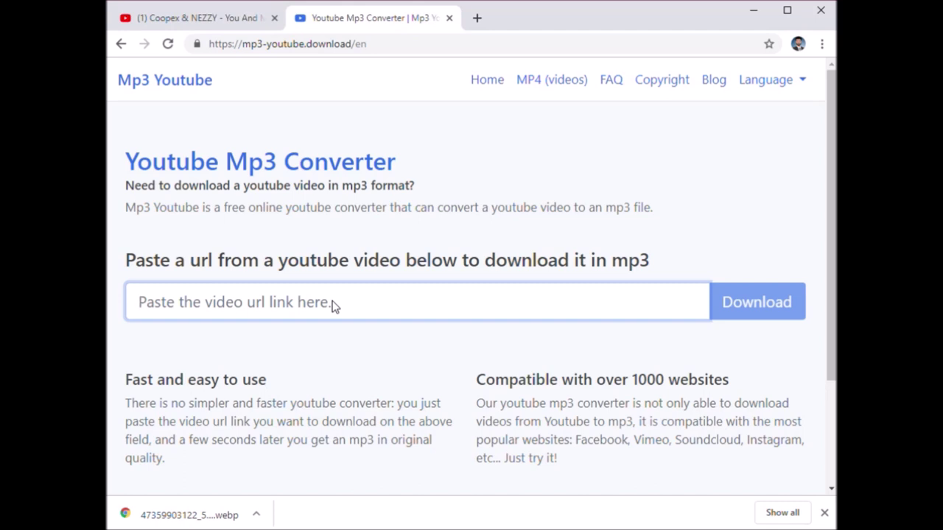
pyautogui.write('https://www.youtube.com/watch?v=mClDu38gy5E')
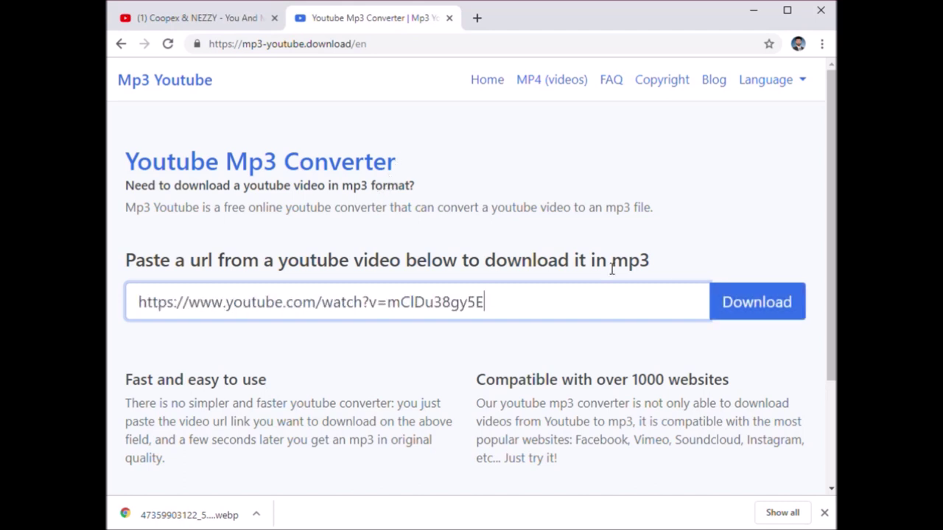
pyautogui.click(755, 310)
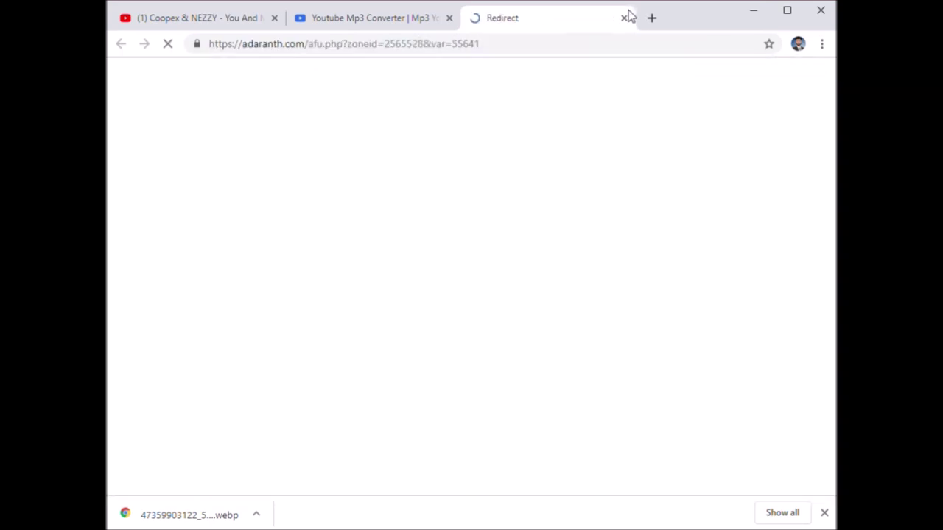
pyautogui.click(624, 18)
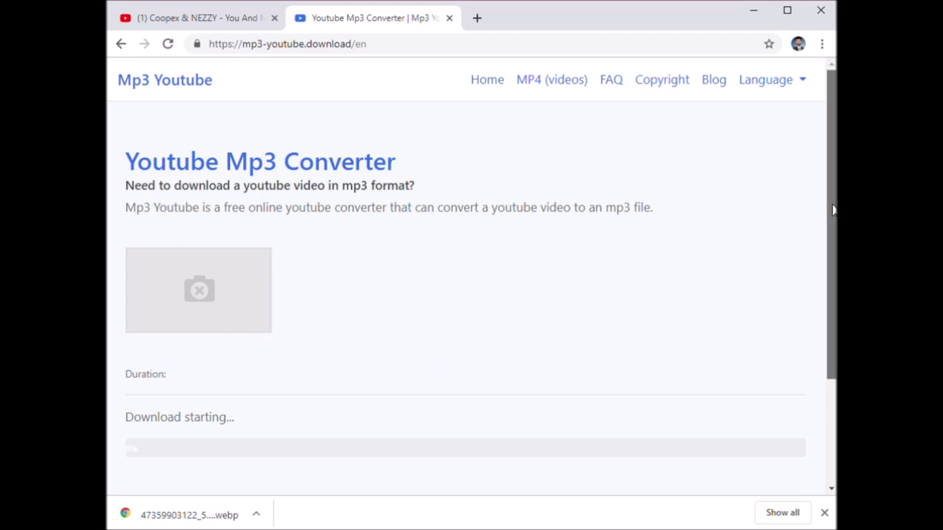
# - Download the finished 5.78 MB MP3 and return to the YouTube watch page
pyautogui.moveTo(832, 211); pyautogui.dragTo(834, 278)
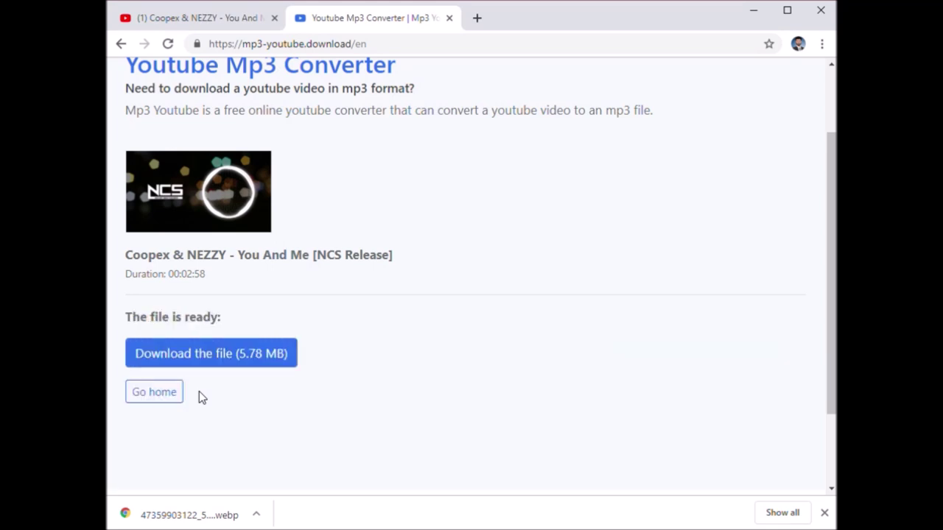
pyautogui.click(185, 354)
pyautogui.click(154, 395)
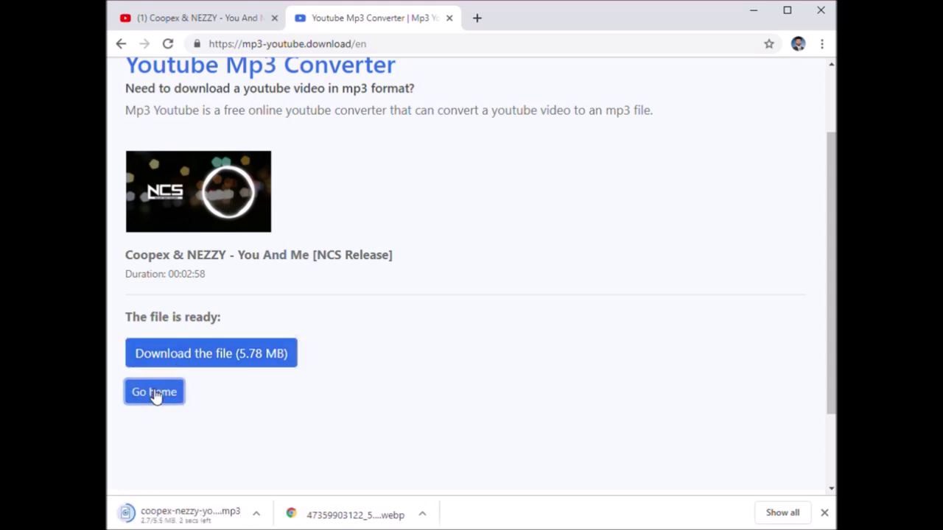
pyautogui.click(228, 17)
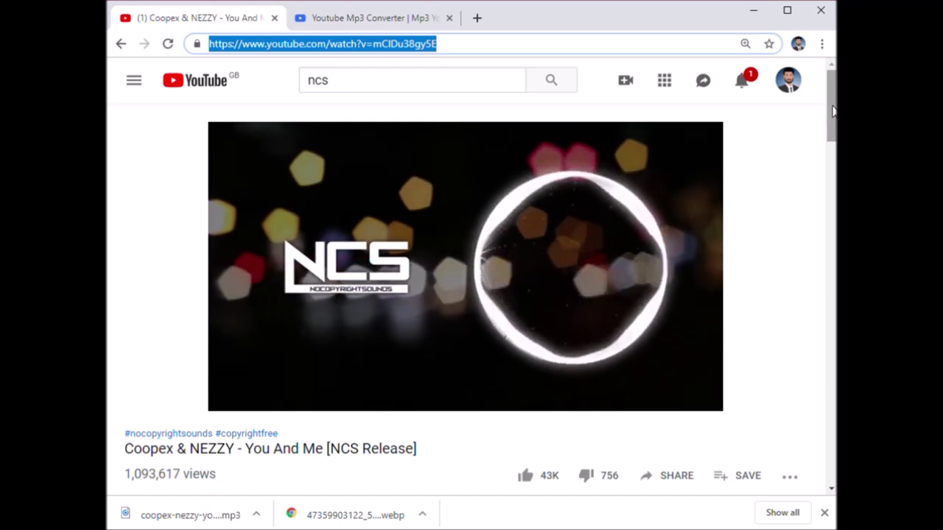
pyautogui.click(832, 110)
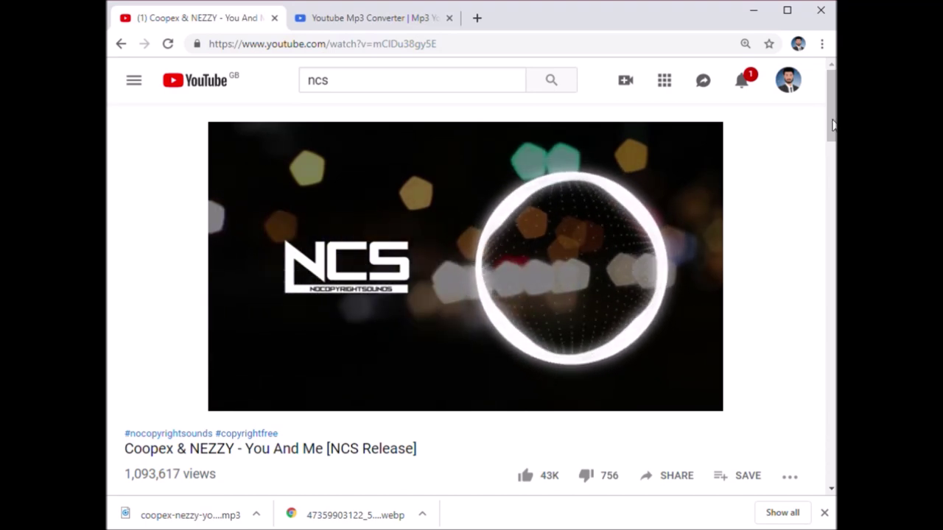
pyautogui.moveTo(831, 120); pyautogui.dragTo(824, 98)
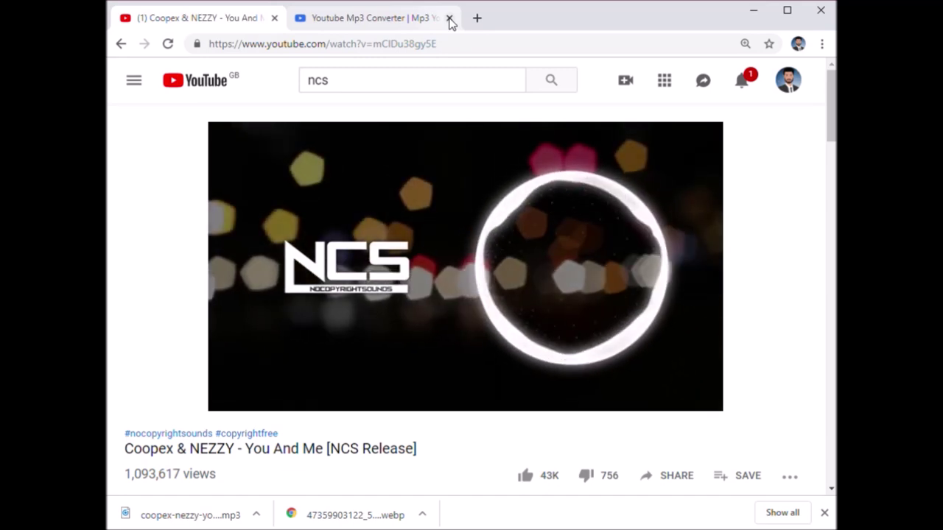
# - Close the Mp3 Youtube converter tab, leaving the 'You And Me' NCS watch page open
pyautogui.click(449, 18)
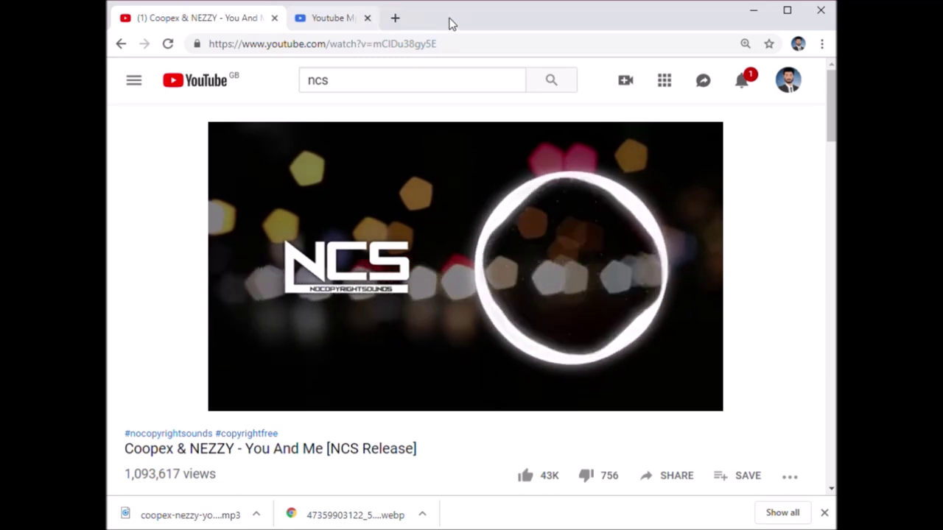